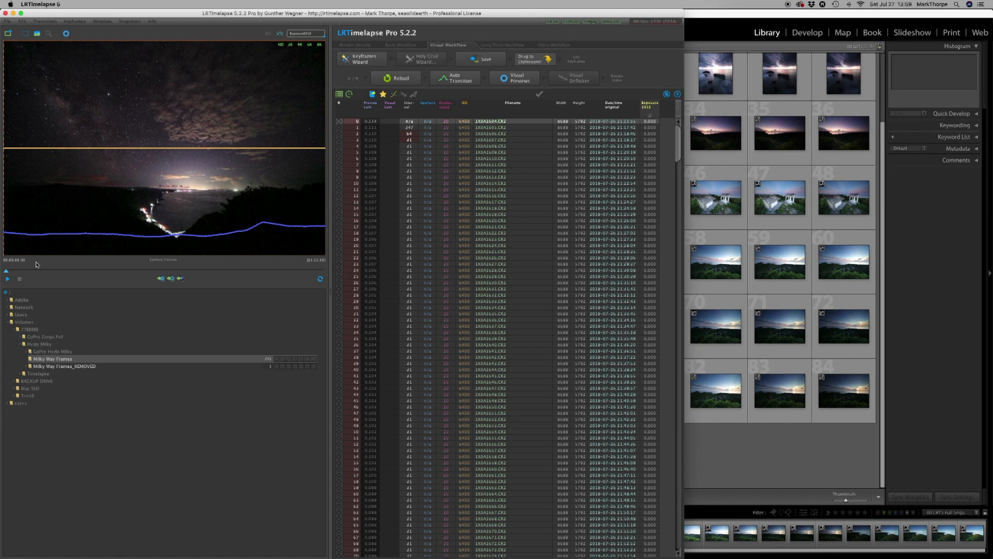
Play a preview of the Milky Way Frames sequence, stop it and return to the first frame.
{"action": "left_click", "coordinate": [7, 280]}
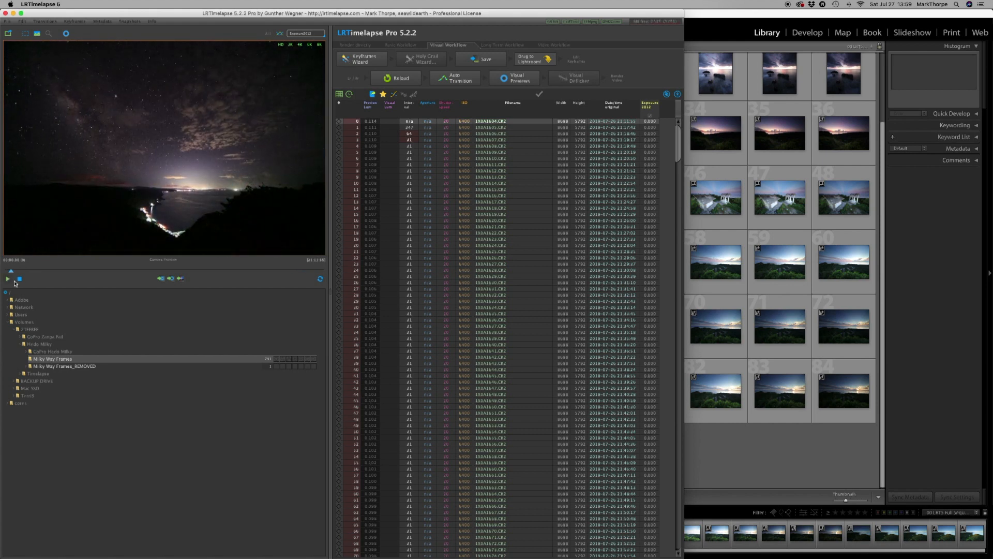
{"action": "left_click", "coordinate": [20, 280]}
{"action": "left_click_drag", "start_coordinate": [22, 273], "coordinate": [5, 274]}
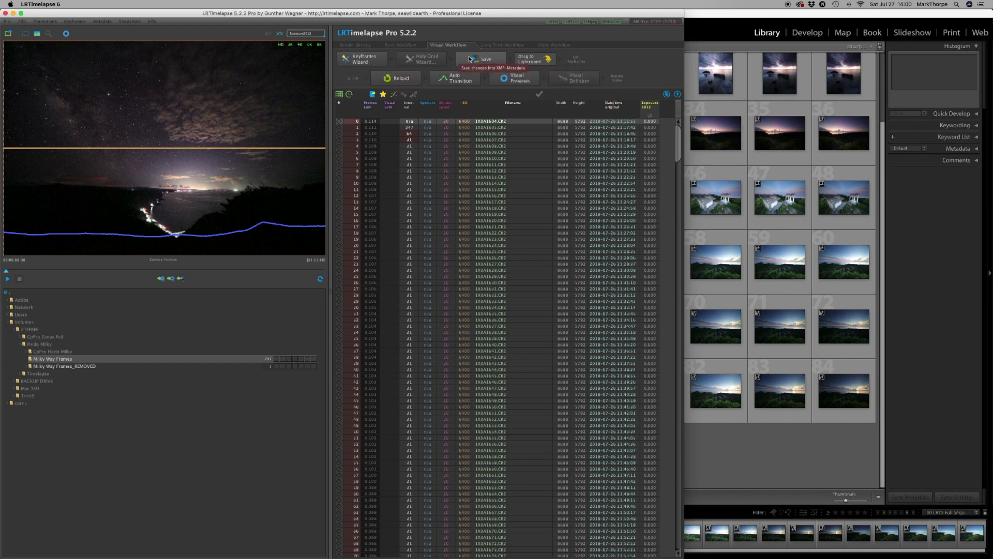
Create two keyframes for the Milky Way Frames sequence with the Keyframes Wizard and save the sequence.
{"action": "left_click", "coordinate": [363, 60]}
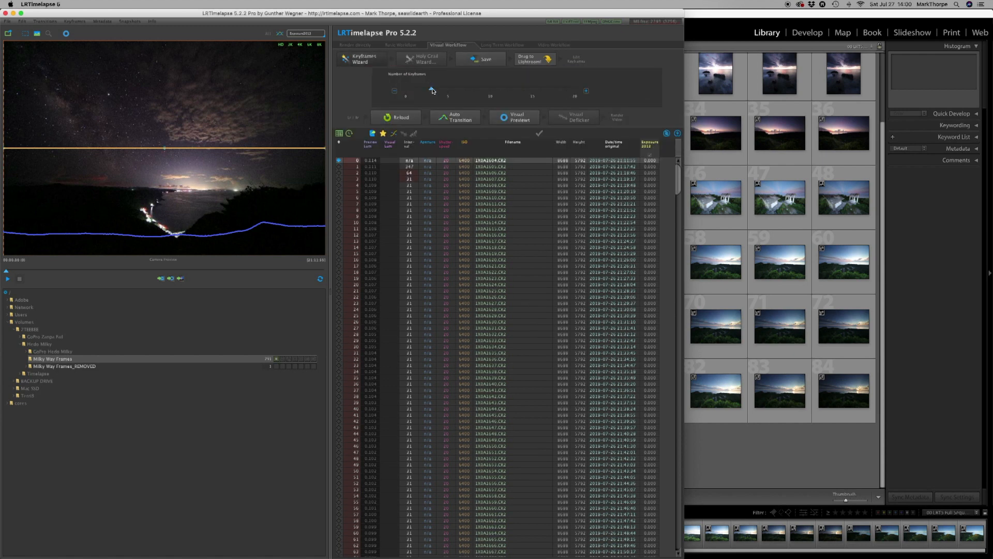
{"action": "mouse_move", "coordinate": [430, 90]}
{"action": "left_mouse_down"}
{"action": "mouse_move", "coordinate": [406, 92]}
{"action": "mouse_move", "coordinate": [423, 92]}
{"action": "left_mouse_up"}
{"action": "left_click_drag", "start_coordinate": [424, 91], "coordinate": [439, 91]}
{"action": "left_click_drag", "start_coordinate": [440, 92], "coordinate": [424, 91]}
{"action": "left_click", "coordinate": [361, 61]}
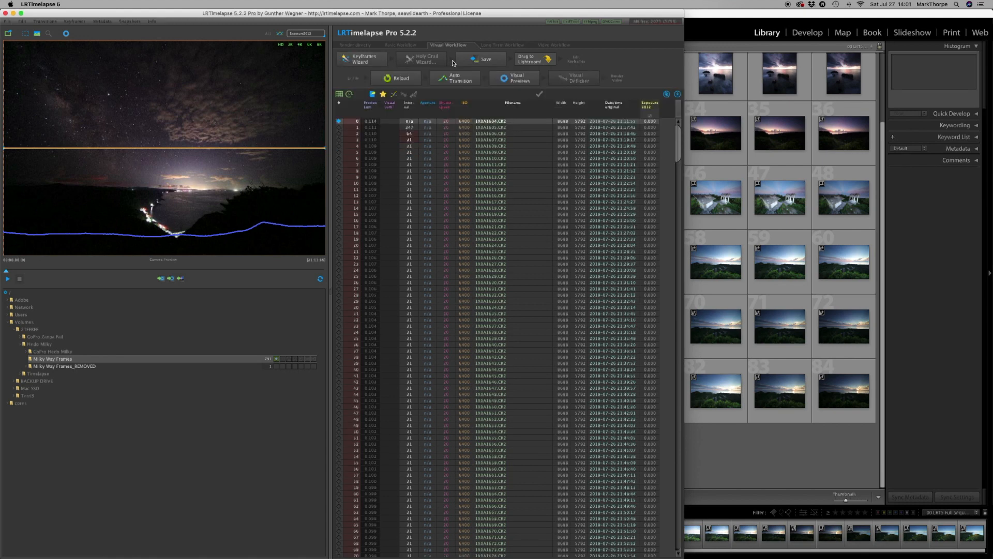
{"action": "left_click", "coordinate": [481, 61]}
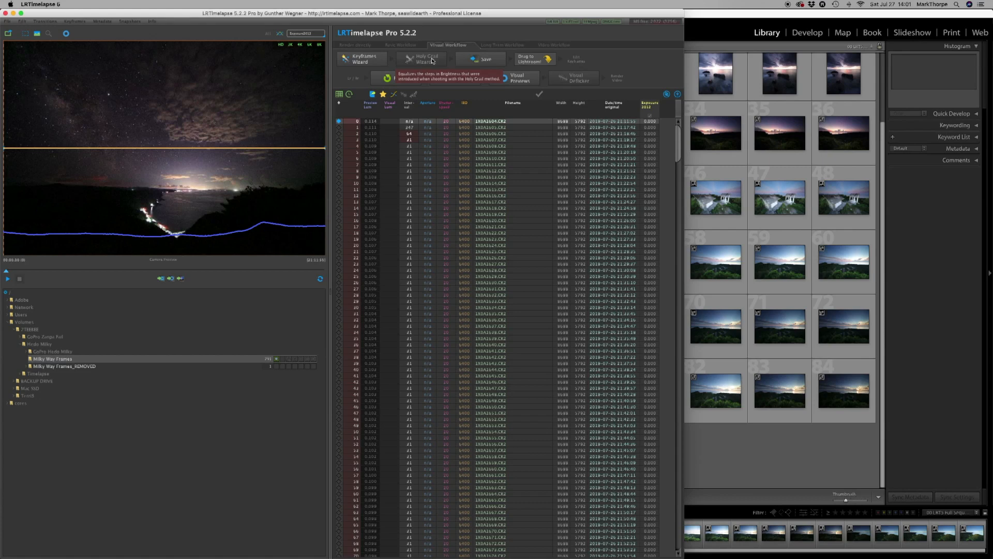
{"action": "left_click", "coordinate": [482, 58]}
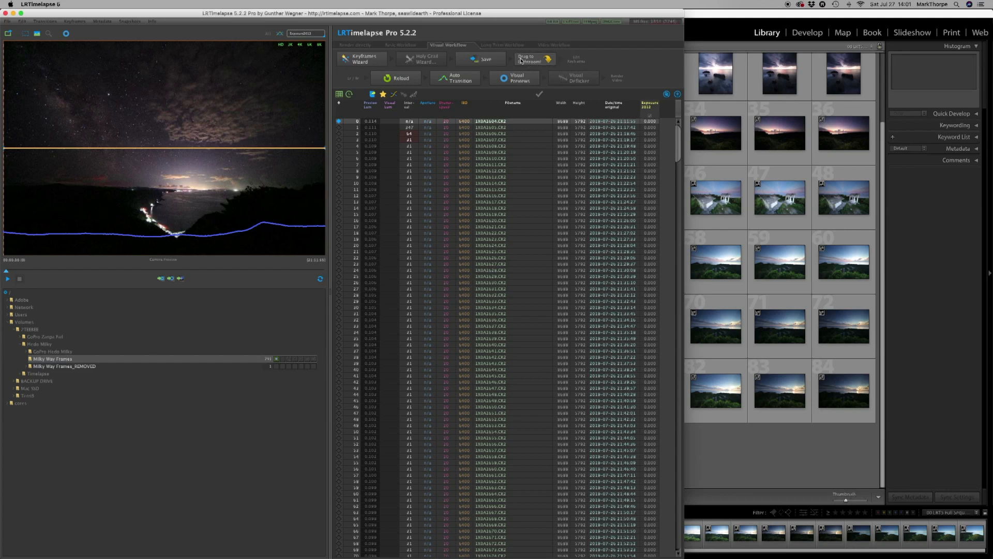
Send the sequence from LRTimelapse to Lightroom Classic, select all its photos and import them with the Add option.
{"action": "left_click_drag", "start_coordinate": [522, 60], "coordinate": [732, 451]}
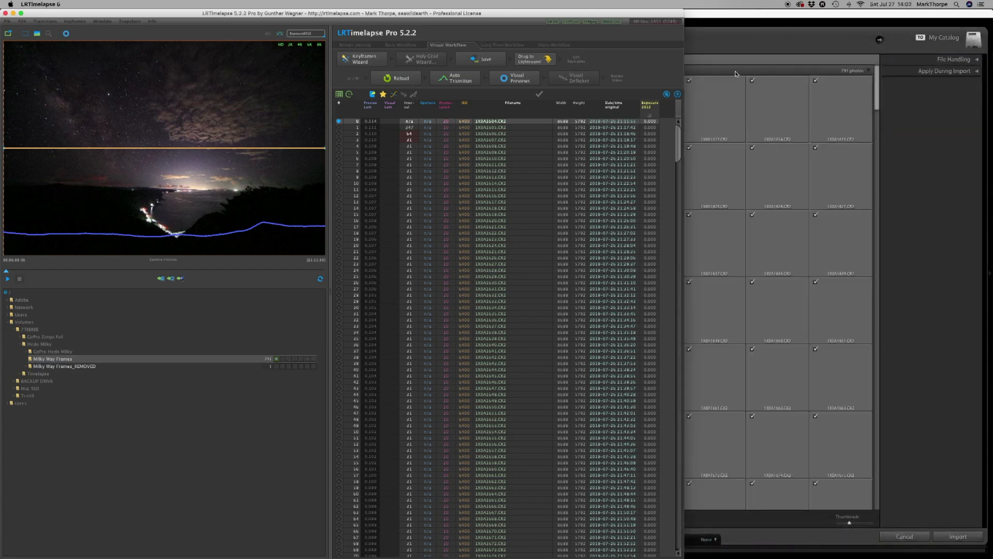
{"action": "left_click", "coordinate": [731, 15]}
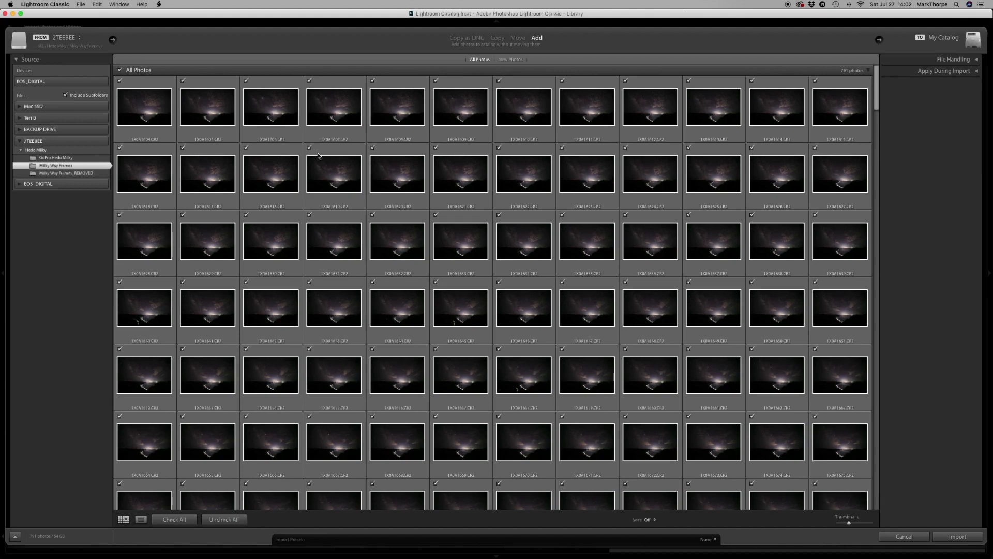
{"action": "scroll", "coordinate": [318, 155], "scroll_direction": "down", "scroll_amount": 15}
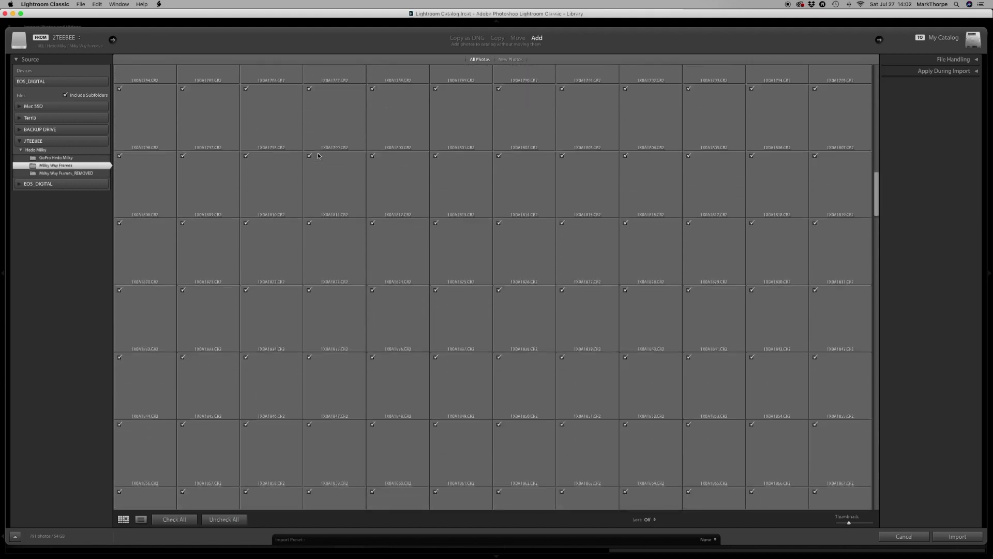
{"action": "scroll", "coordinate": [318, 155], "scroll_direction": "up", "scroll_amount": 15}
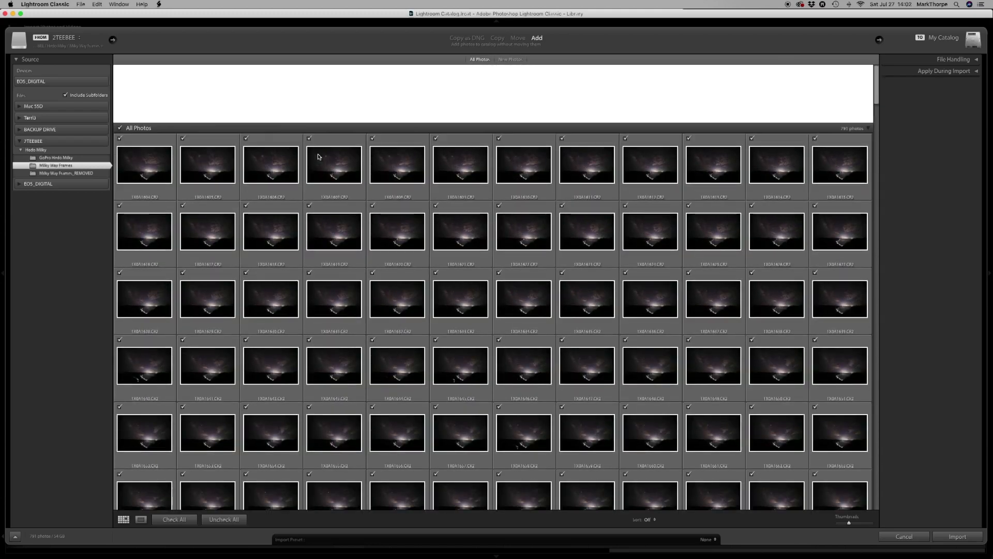
{"action": "scroll", "coordinate": [205, 106], "scroll_direction": "up", "scroll_amount": 2}
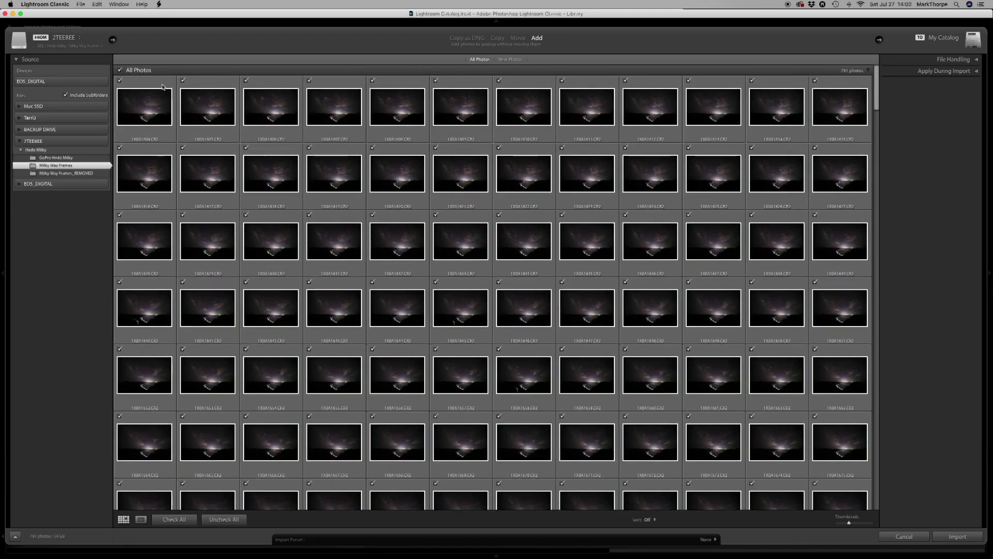
{"action": "left_click", "coordinate": [97, 5]}
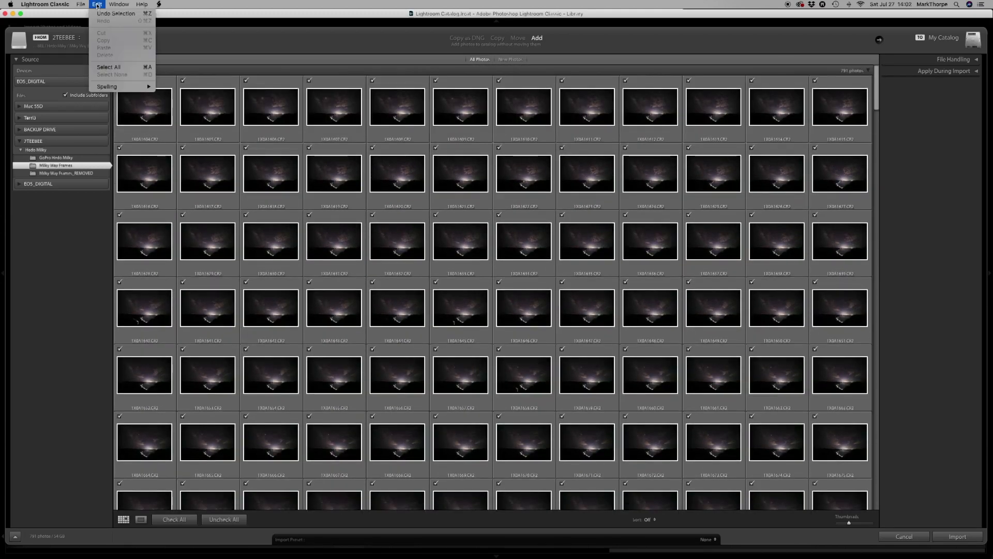
{"action": "left_click", "coordinate": [106, 67]}
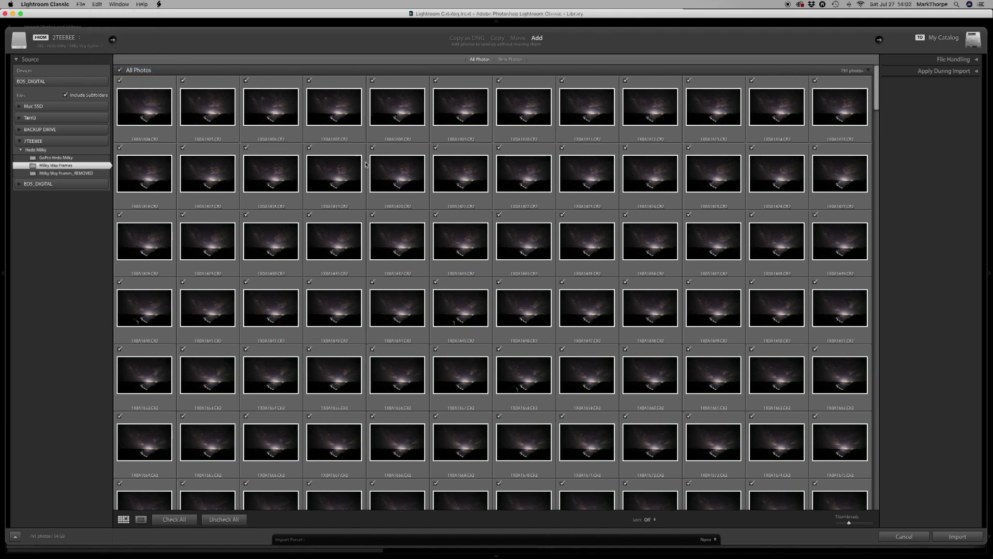
{"action": "left_click", "coordinate": [958, 537]}
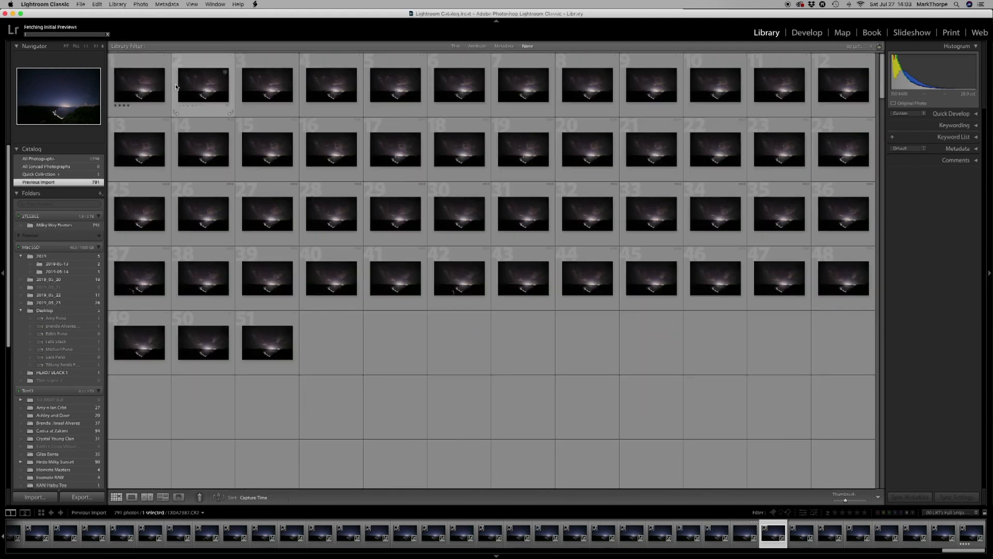
Filter the imported photos with the 01 LRT5 Keyframes preset.
{"action": "left_click", "coordinate": [141, 89]}
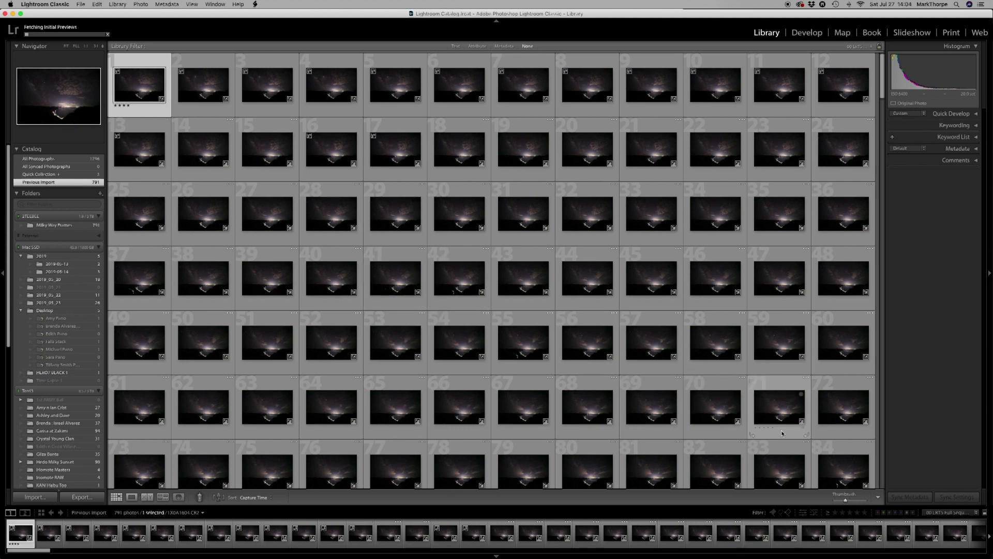
{"action": "left_click", "coordinate": [968, 512]}
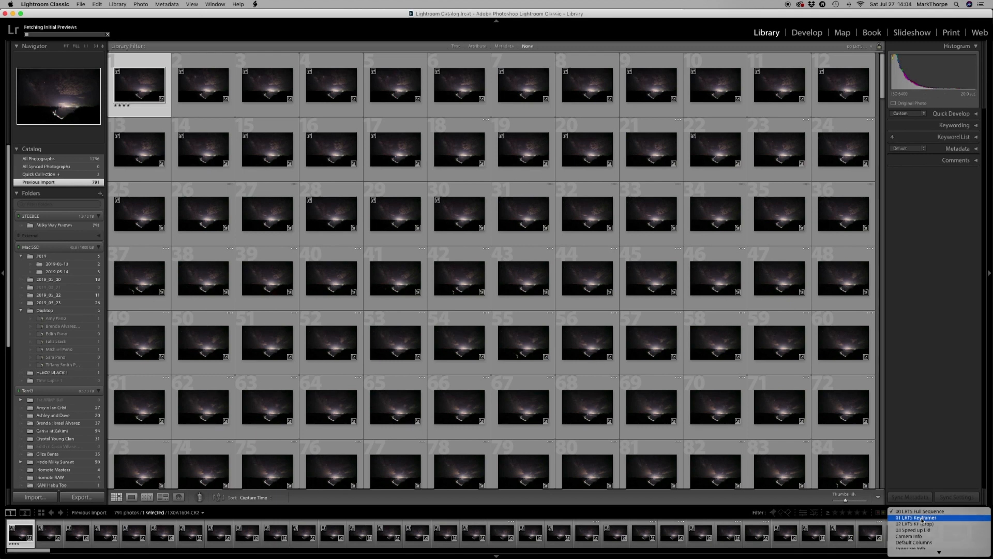
{"action": "left_click", "coordinate": [923, 518]}
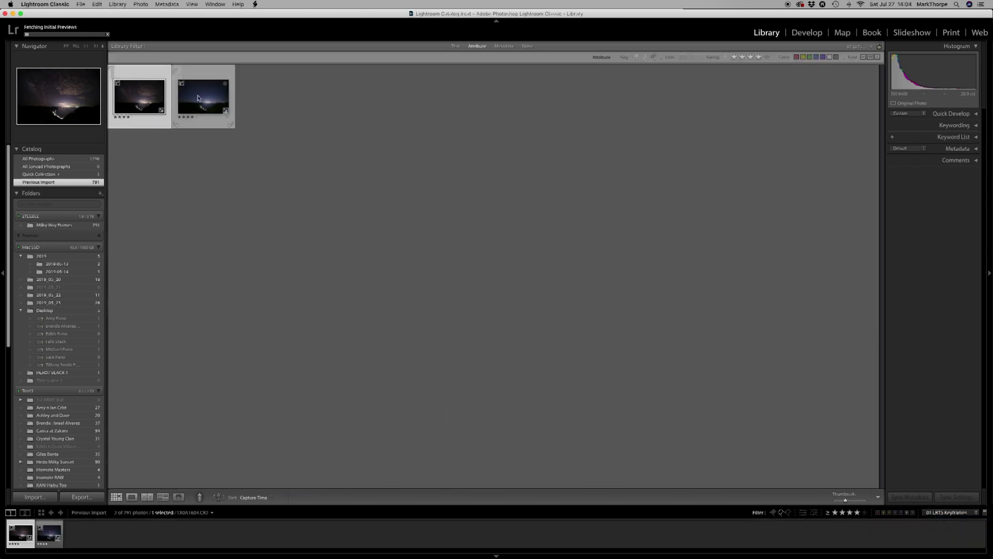
Open the first keyframe in Develop and crop it to a 16 x 9 aspect ratio, shifting the framing slightly.
{"action": "double_click", "coordinate": [146, 100]}
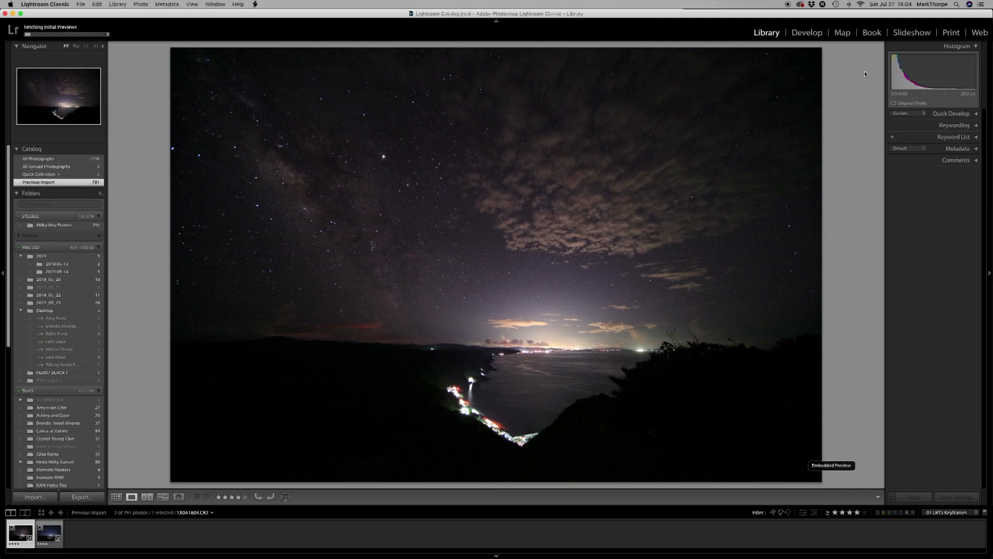
{"action": "left_click", "coordinate": [810, 32]}
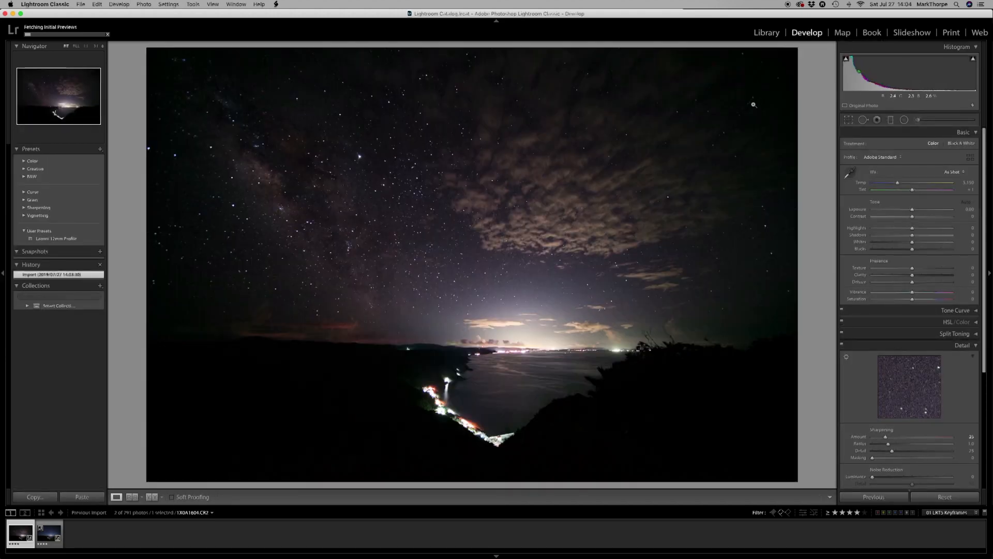
{"action": "left_click", "coordinate": [848, 121]}
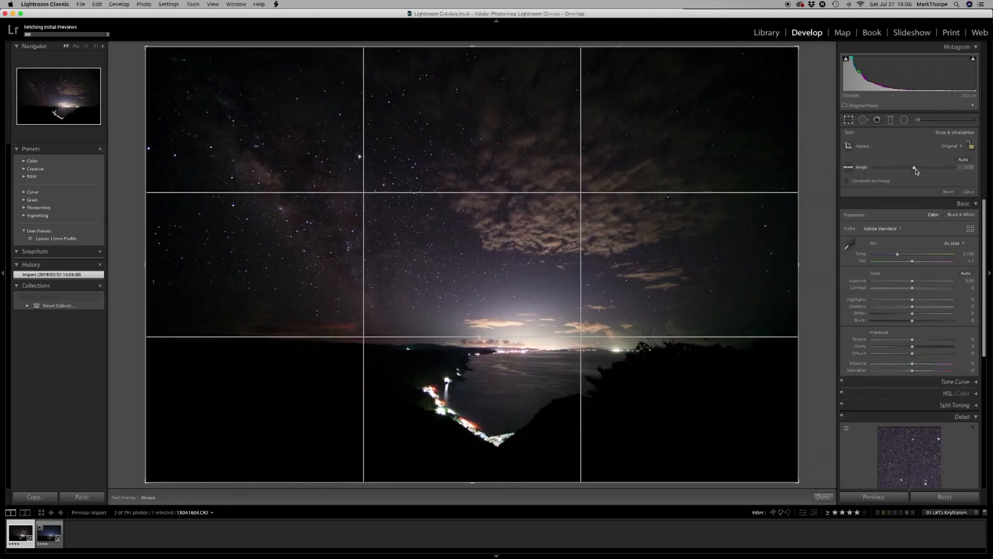
{"action": "left_click", "coordinate": [960, 147]}
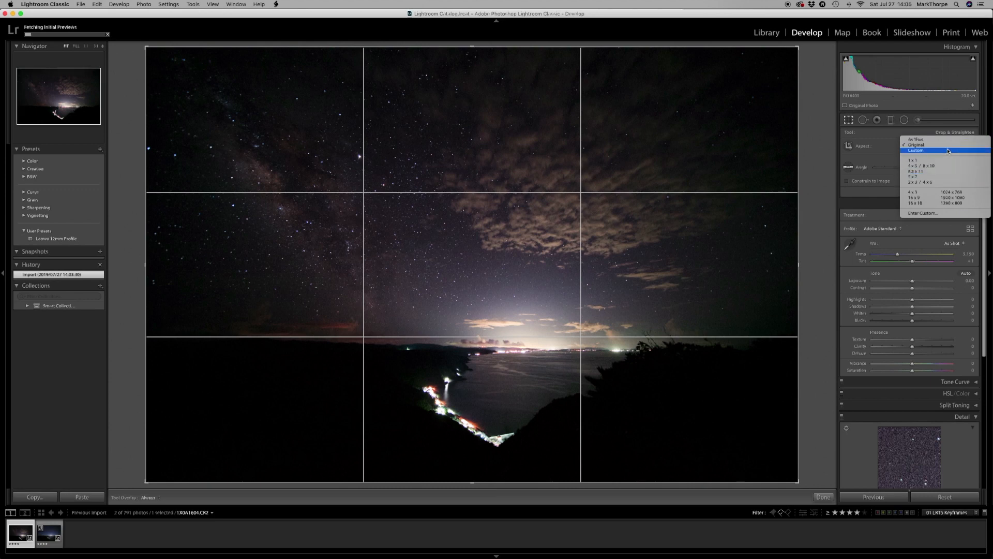
{"action": "left_click", "coordinate": [941, 200]}
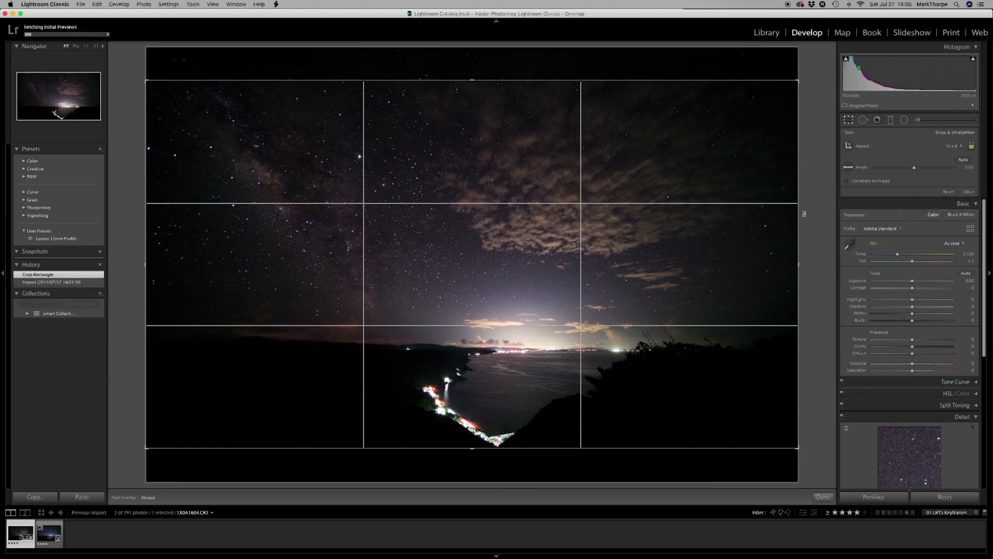
{"action": "left_click_drag", "start_coordinate": [548, 454], "coordinate": [547, 448]}
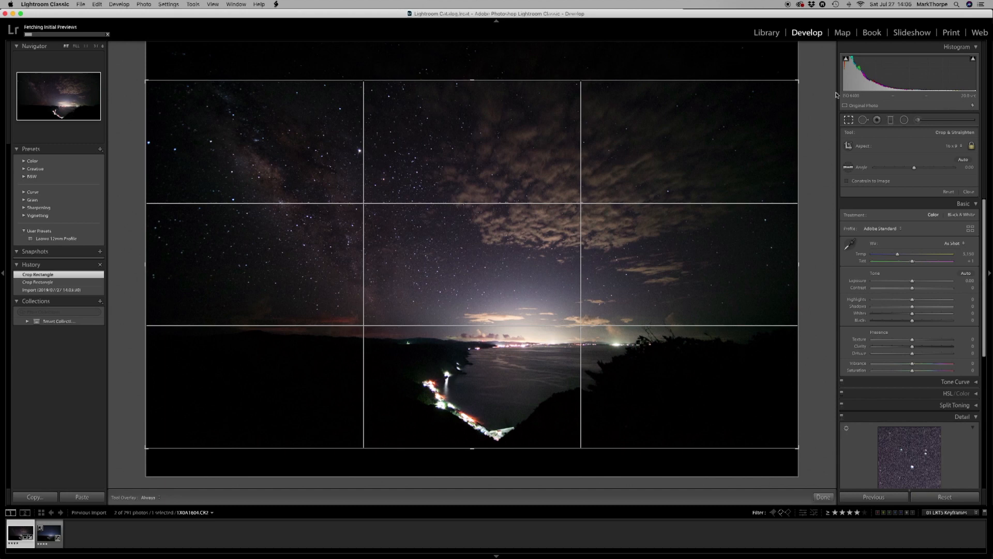
{"action": "left_click", "coordinate": [848, 121]}
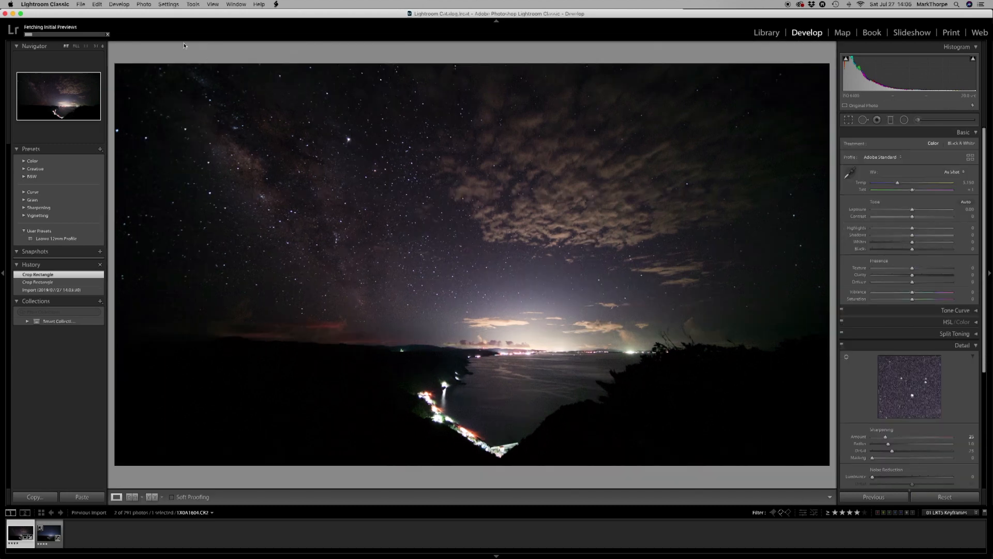
Copy the first keyframe's crop and process version settings and paste them onto the second keyframe.
{"action": "left_click", "coordinate": [172, 5]}
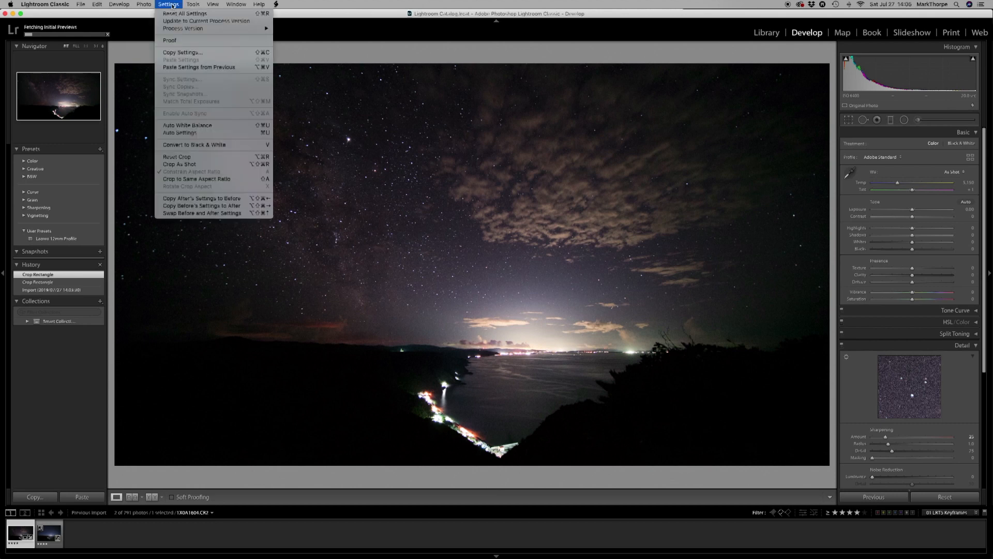
{"action": "left_click", "coordinate": [173, 54]}
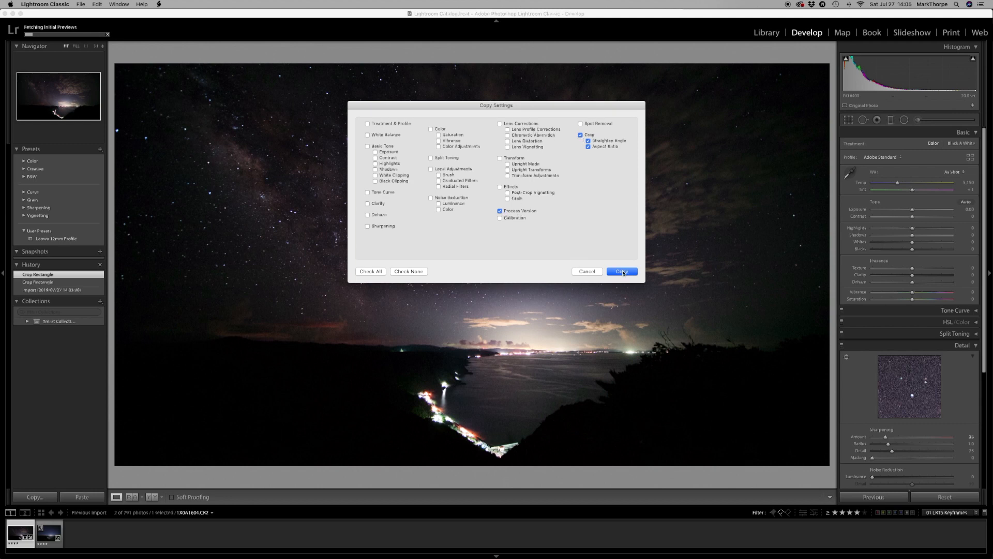
{"action": "left_click", "coordinate": [622, 271]}
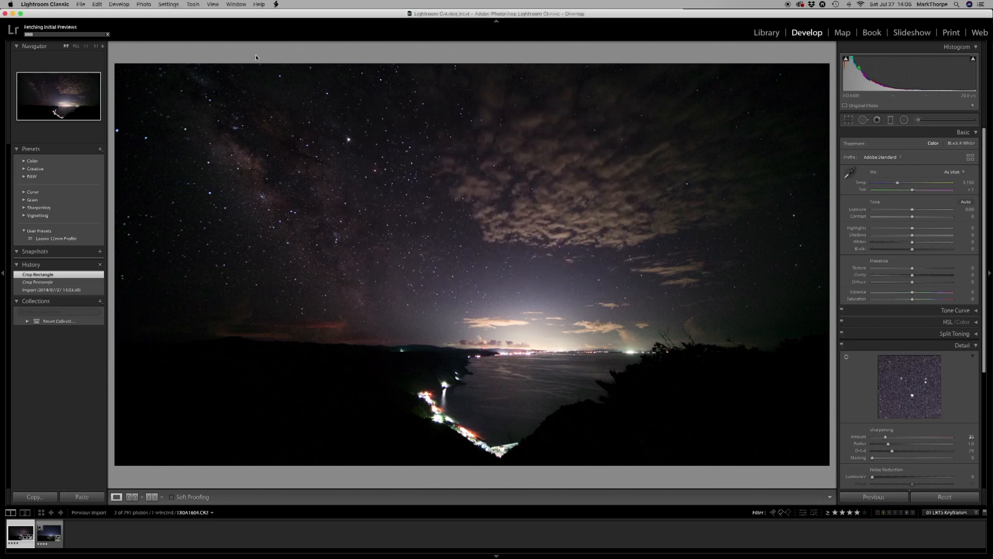
{"action": "key", "text": "Right"}
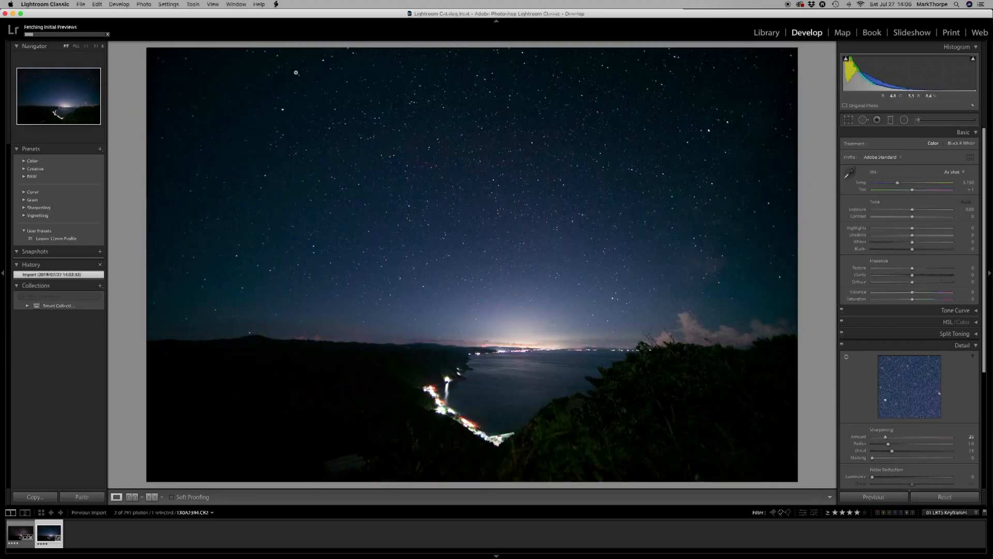
{"action": "left_click", "coordinate": [168, 4]}
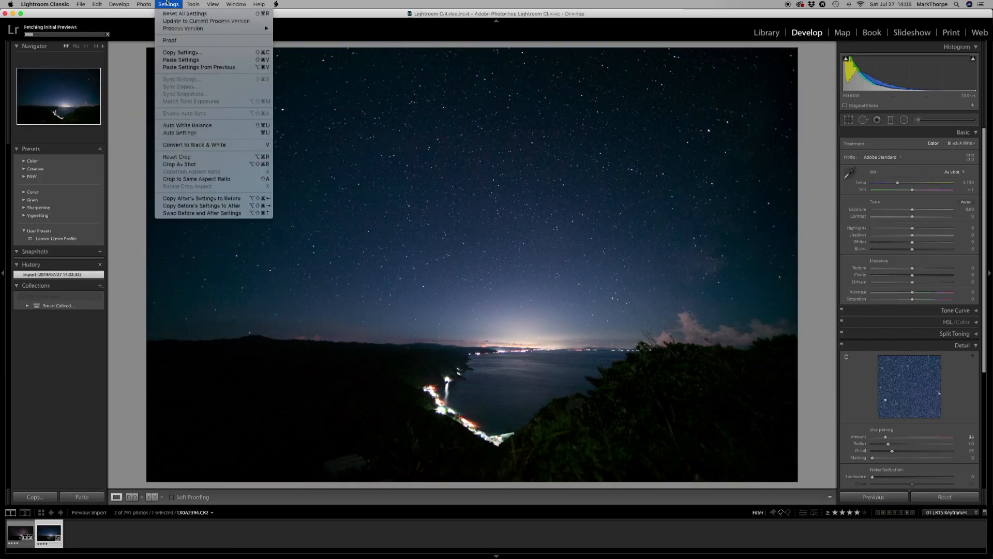
{"action": "left_click", "coordinate": [177, 60]}
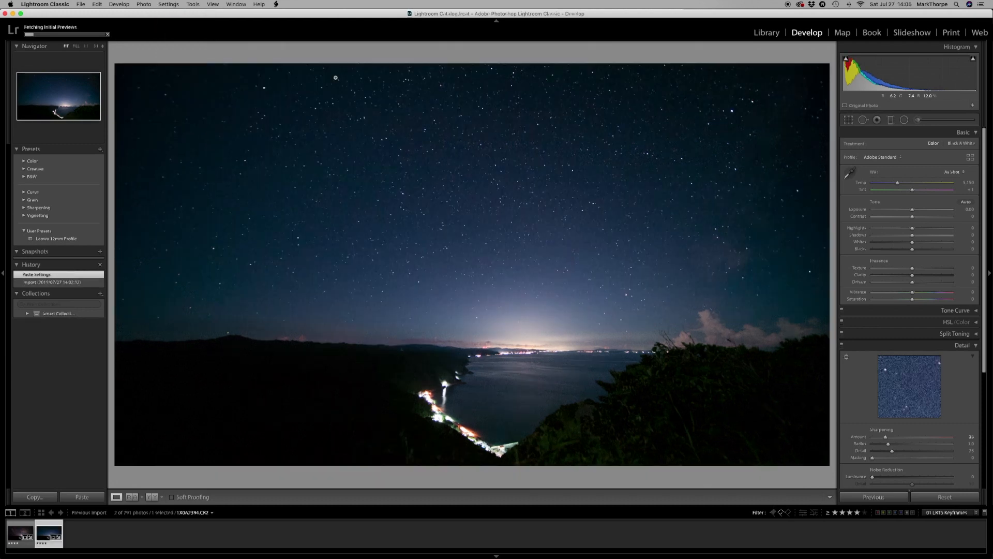
On the first keyframe, set Temp to 4,800, Contrast +3, Clarity +27, Dehaze +14 and Vibrance +7, and adjust Highlights and Shadows.
{"action": "key", "text": "Left"}
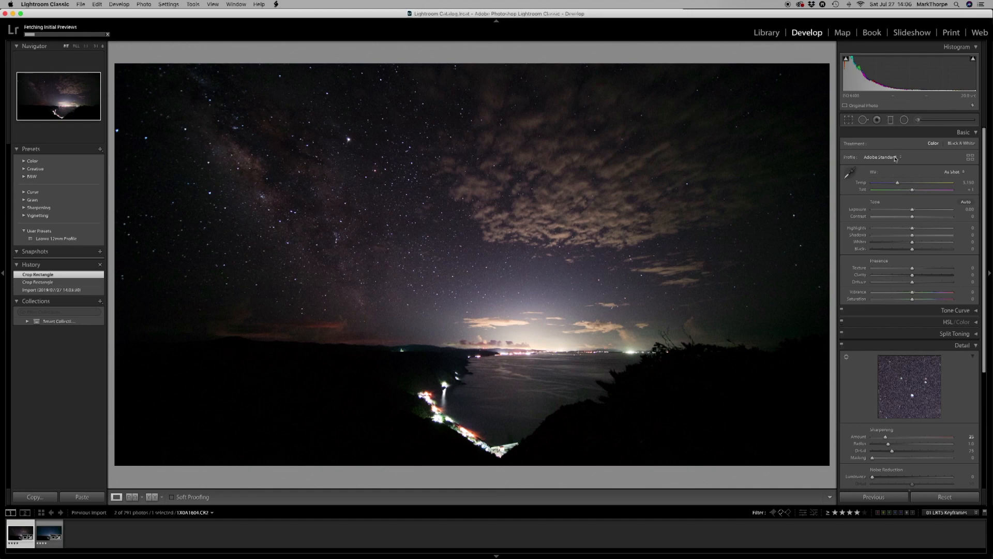
{"action": "left_click_drag", "start_coordinate": [897, 182], "coordinate": [894, 182]}
{"action": "left_click_drag", "start_coordinate": [912, 216], "coordinate": [914, 216]}
{"action": "left_click_drag", "start_coordinate": [912, 228], "coordinate": [913, 234]}
{"action": "left_click_drag", "start_coordinate": [912, 275], "coordinate": [922, 275]}
{"action": "left_click_drag", "start_coordinate": [912, 282], "coordinate": [915, 292]}
Apply a graduated filter to the first keyframe's sky with cooler temperature and raised contrast, clarity and dehaze, positioning its transition near the horizon.
{"action": "left_click", "coordinate": [890, 120]}
{"action": "left_click_drag", "start_coordinate": [913, 153], "coordinate": [909, 152]}
{"action": "left_click_drag", "start_coordinate": [913, 178], "coordinate": [914, 178]}
{"action": "left_click_drag", "start_coordinate": [913, 200], "coordinate": [922, 226]}
{"action": "left_click_drag", "start_coordinate": [913, 234], "coordinate": [915, 233]}
{"action": "left_click_drag", "start_coordinate": [913, 240], "coordinate": [918, 261]}
{"action": "left_click", "coordinate": [471, 329]}
{"action": "left_click_drag", "start_coordinate": [472, 260], "coordinate": [472, 317]}
{"action": "left_click_drag", "start_coordinate": [472, 399], "coordinate": [472, 359]}
{"action": "mouse_move", "coordinate": [913, 186]}
{"action": "left_mouse_down"}
{"action": "mouse_move", "coordinate": [894, 185]}
{"action": "mouse_move", "coordinate": [918, 179]}
{"action": "left_mouse_up"}
{"action": "left_click", "coordinate": [823, 497]}
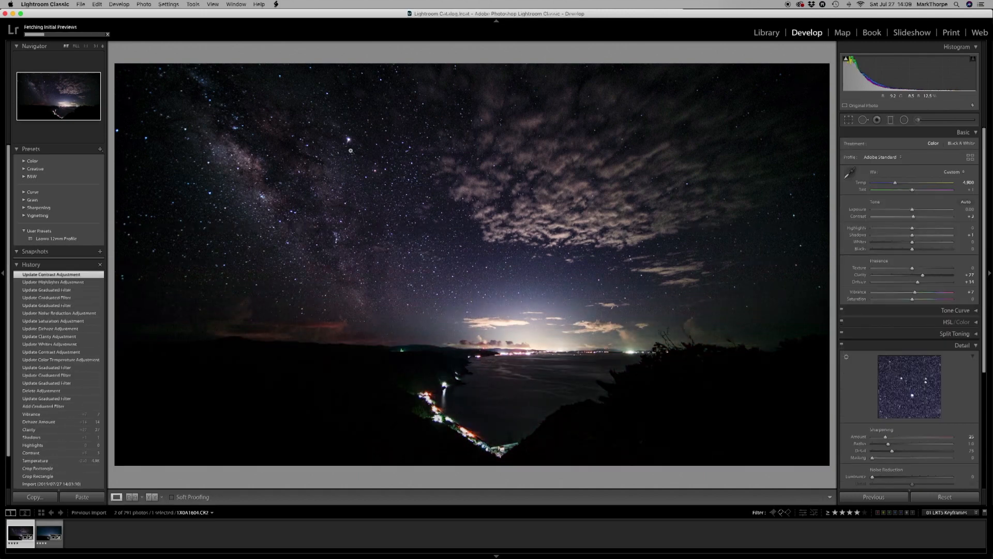
Run the 01 LRTimelapse Sync Keyframes script on both keyframes in the Library grid and check the second keyframe in Loupe view.
{"action": "key", "text": "e"}
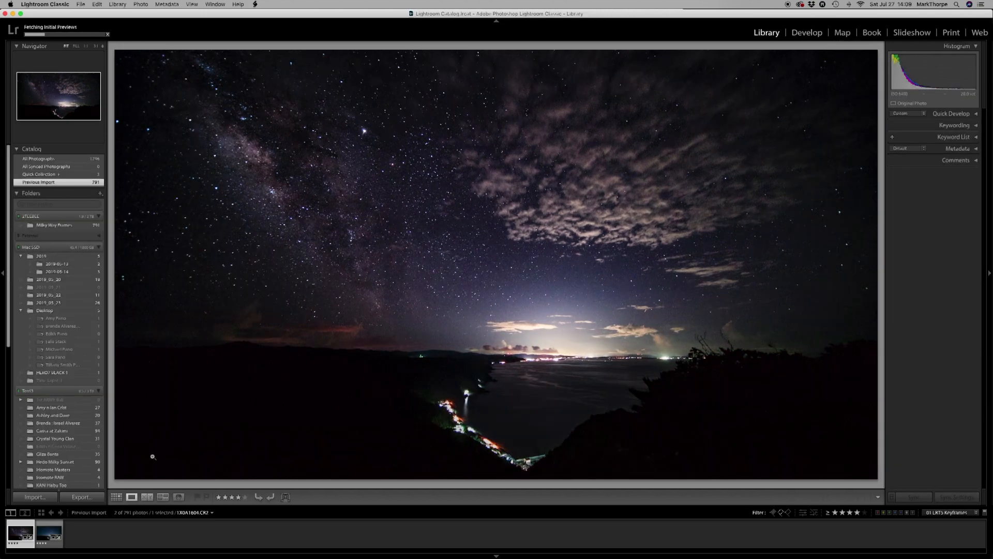
{"action": "left_click", "coordinate": [116, 497]}
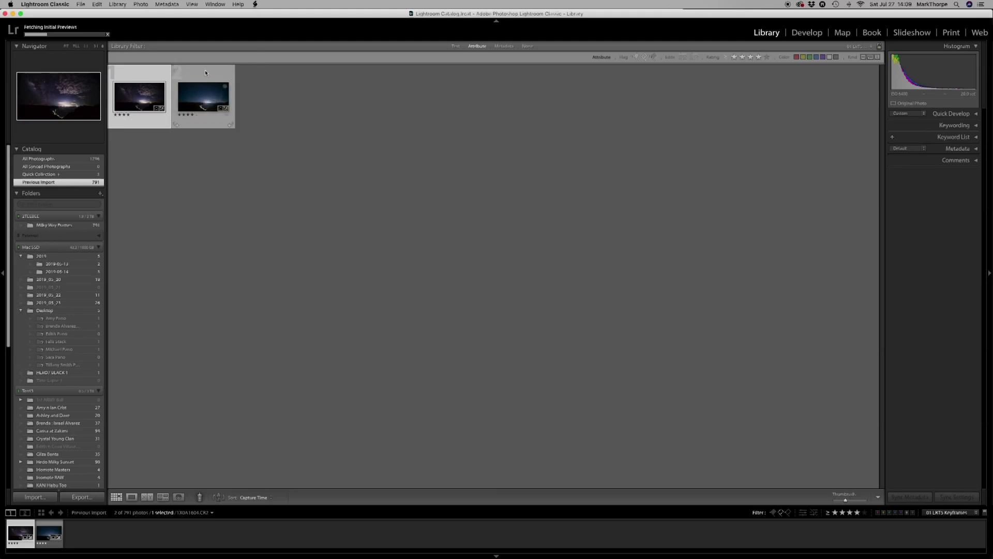
{"action": "key", "text": "super+a"}
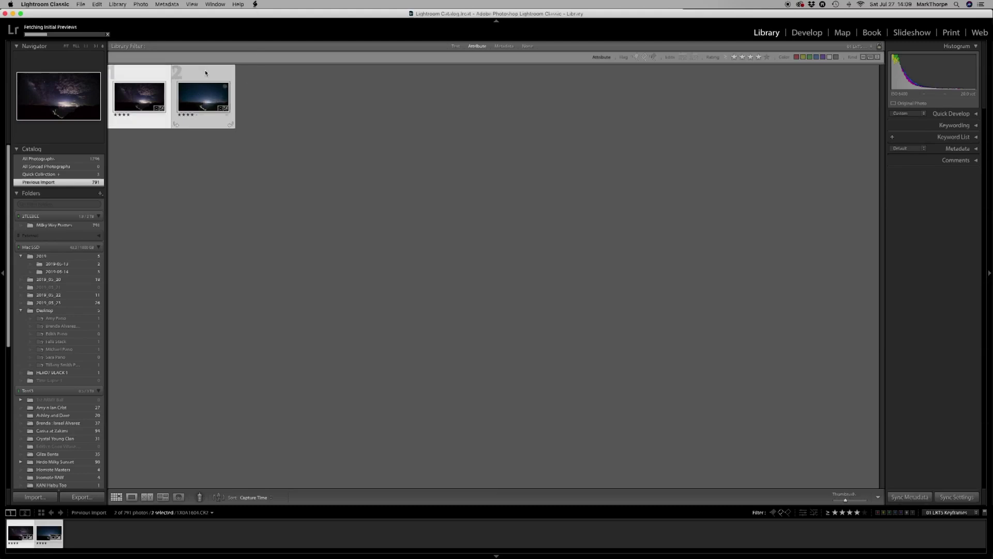
{"action": "left_click", "coordinate": [255, 5]}
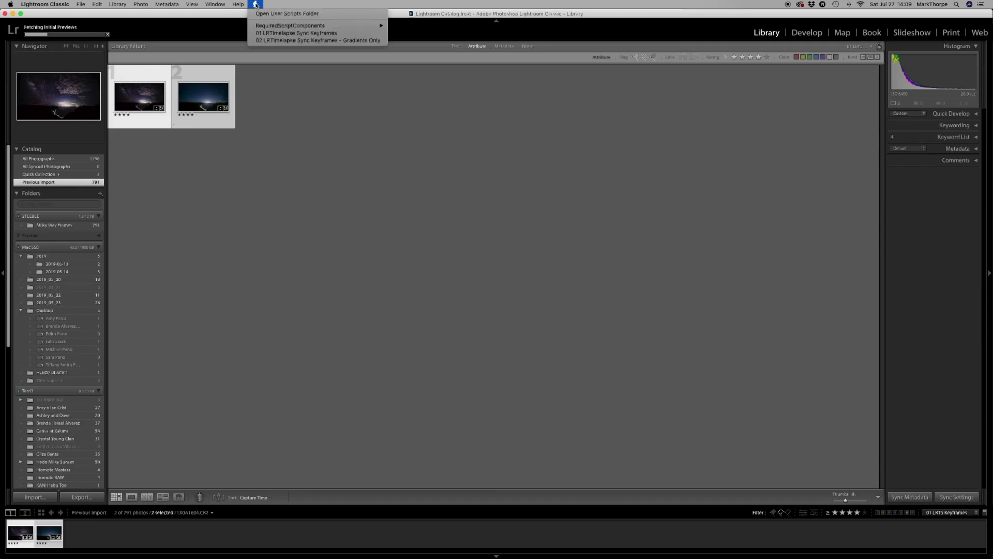
{"action": "mouse_move", "coordinate": [262, 27]}
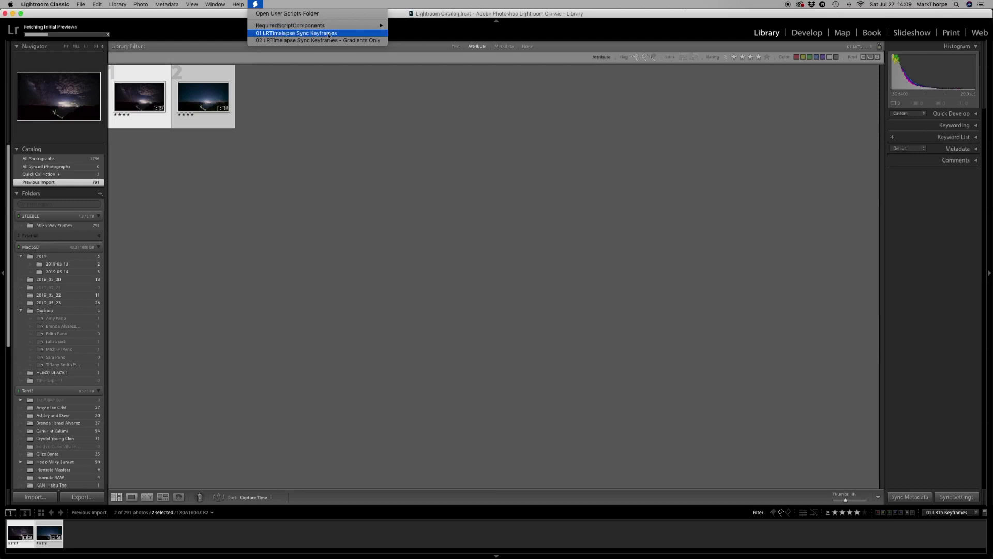
{"action": "left_click", "coordinate": [312, 35]}
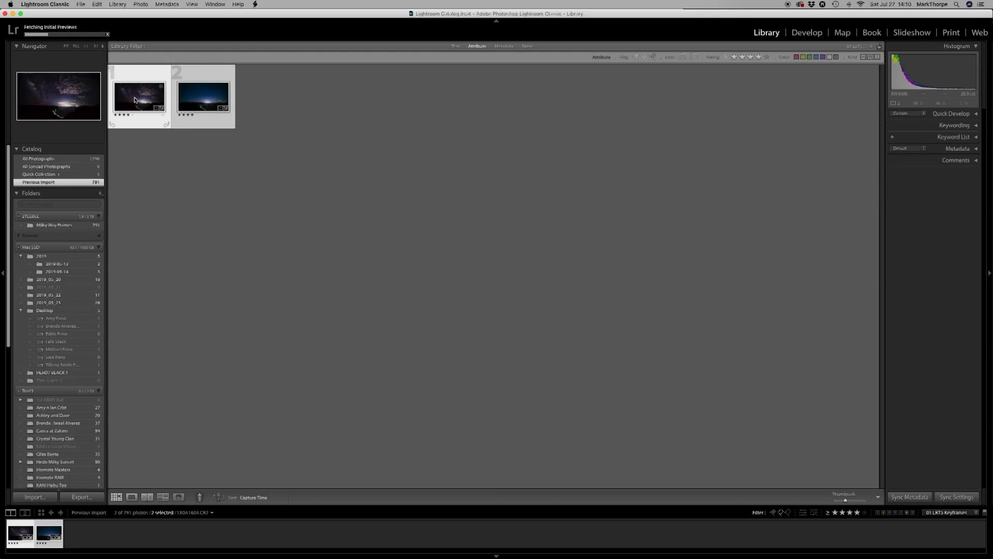
{"action": "double_click", "coordinate": [201, 99]}
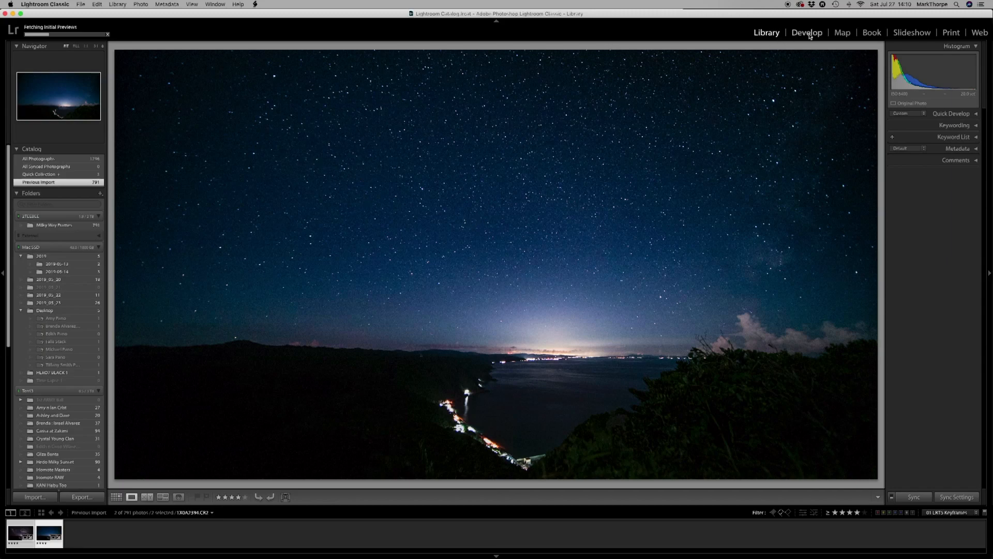
{"action": "left_click", "coordinate": [117, 497]}
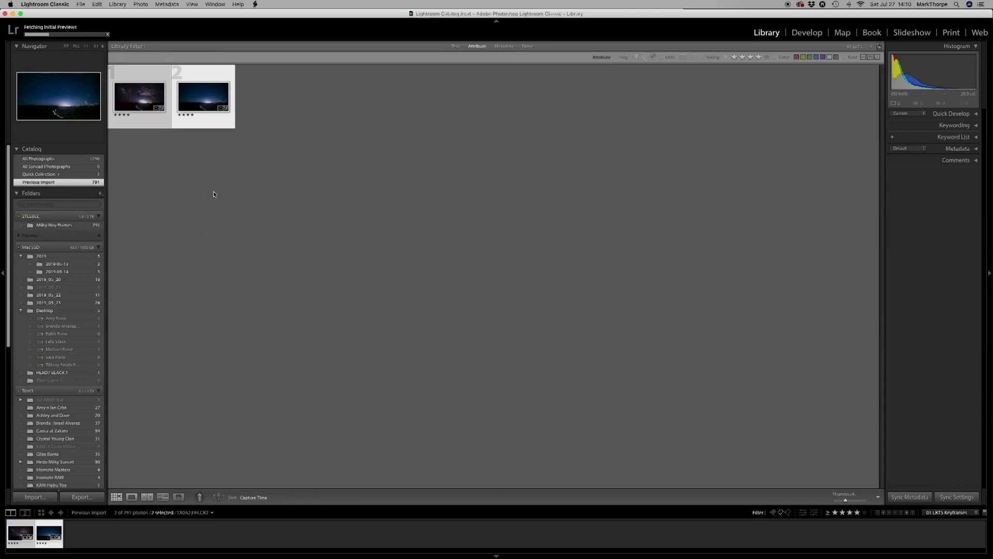
Save the metadata of both keyframes to their files and switch the filter preset to 00 LRT5 Full Sequence.
{"action": "left_click", "coordinate": [243, 168]}
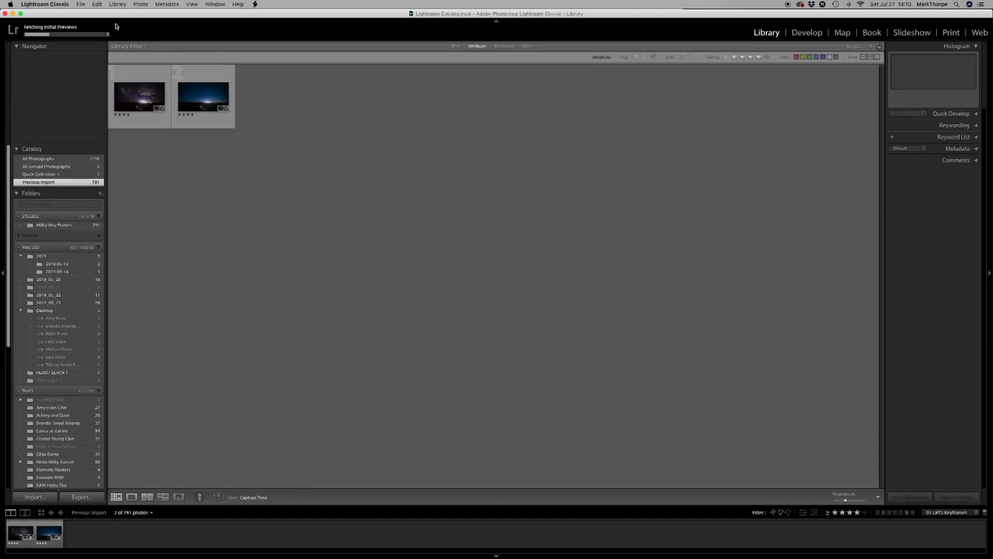
{"action": "left_click", "coordinate": [95, 5]}
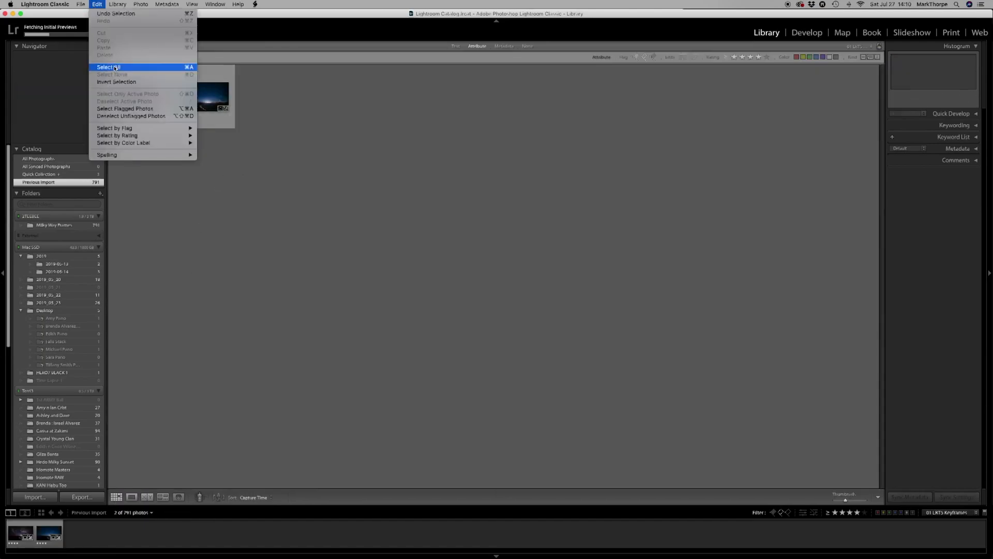
{"action": "left_click", "coordinate": [147, 67]}
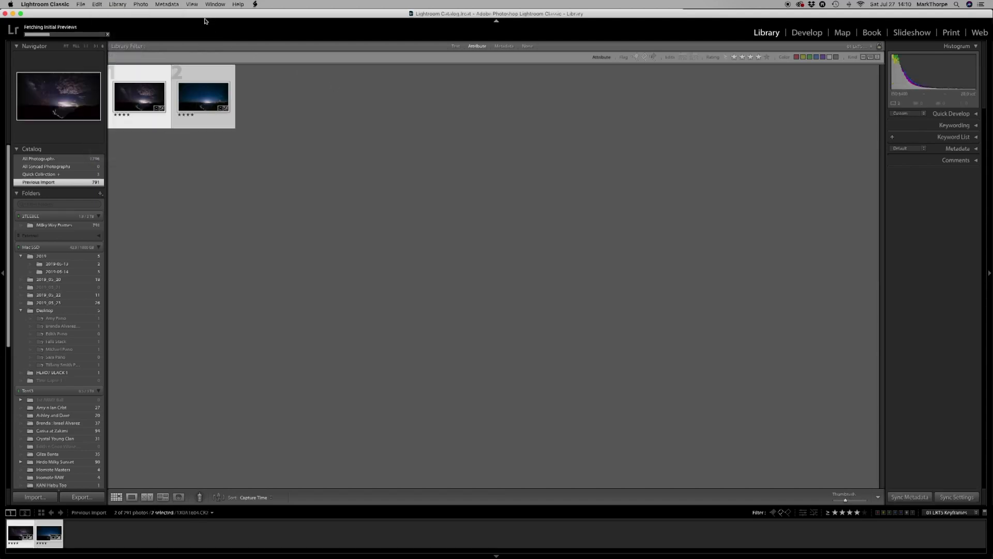
{"action": "left_click", "coordinate": [167, 3]}
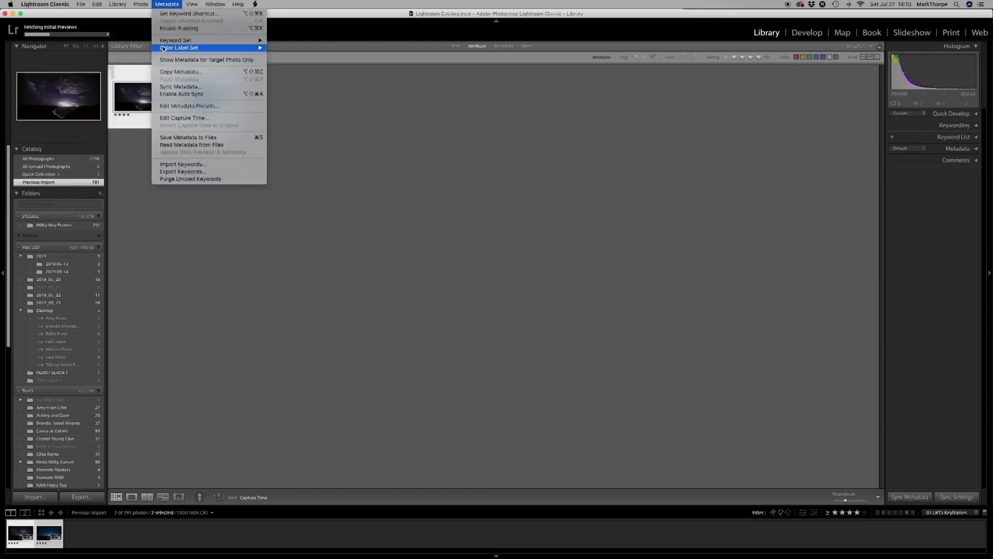
{"action": "left_click", "coordinate": [169, 138]}
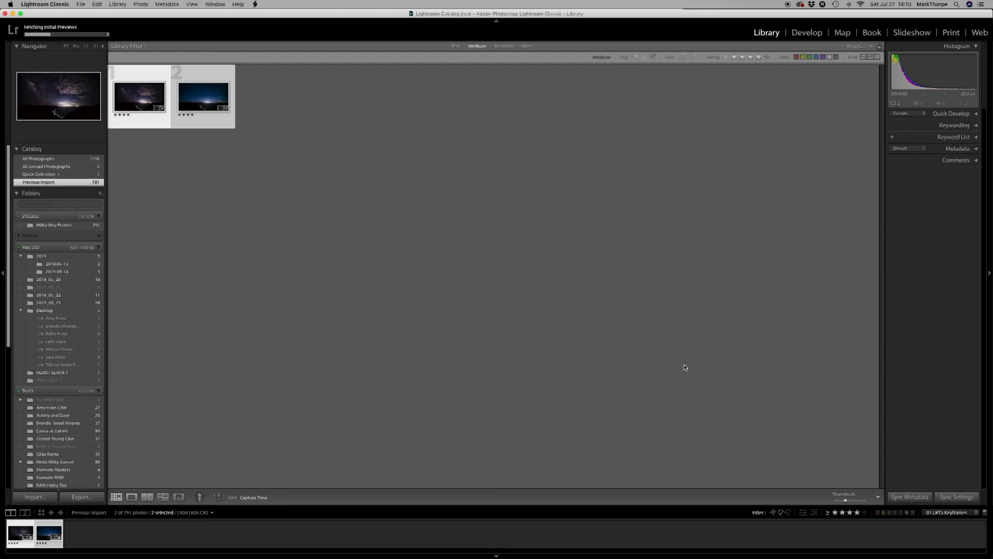
{"action": "left_click", "coordinate": [951, 513]}
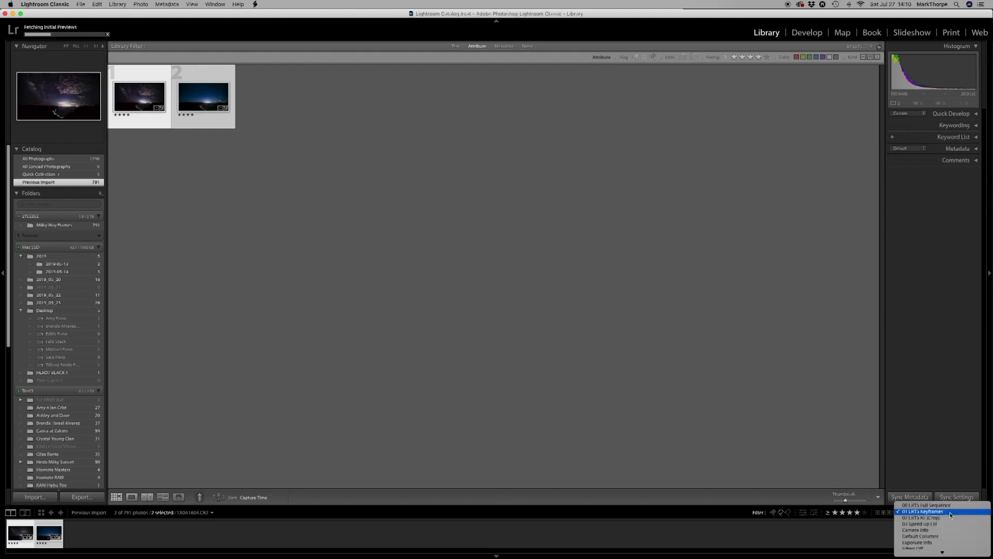
{"action": "left_click", "coordinate": [949, 507]}
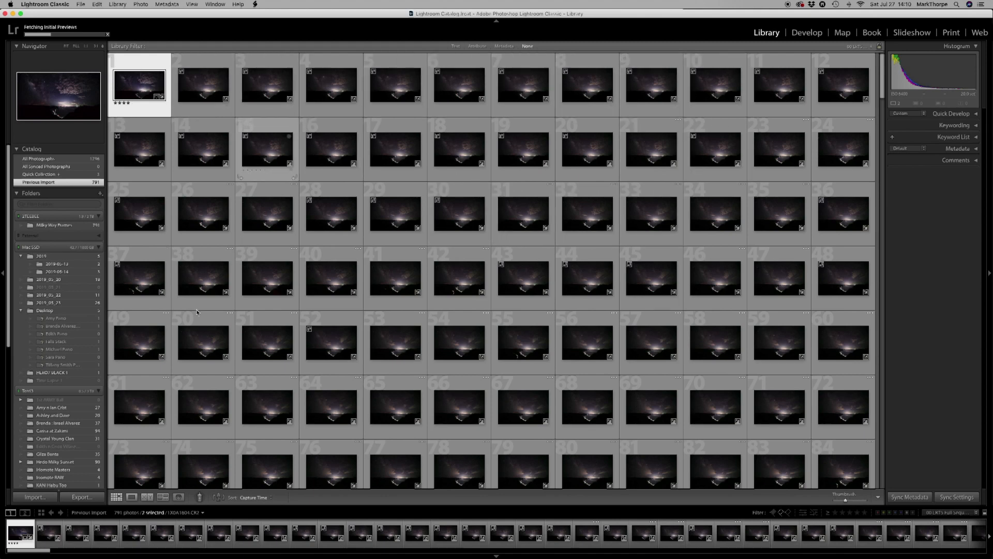
Switch to LRTimelapse, reload the Milky Way Frames sequence and apply Auto Transition between its keyframes.
{"action": "mouse_move", "coordinate": [259, 549]}
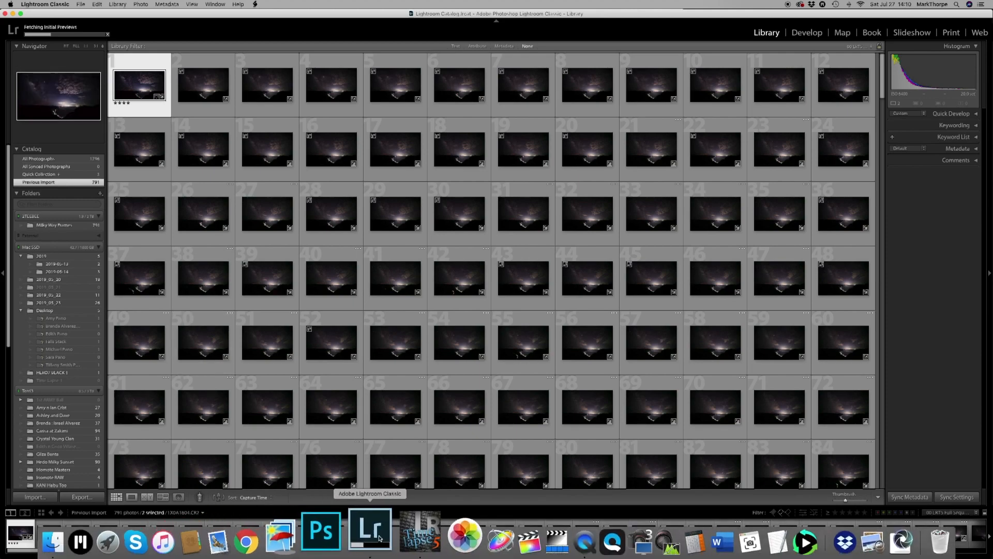
{"action": "left_click", "coordinate": [403, 538]}
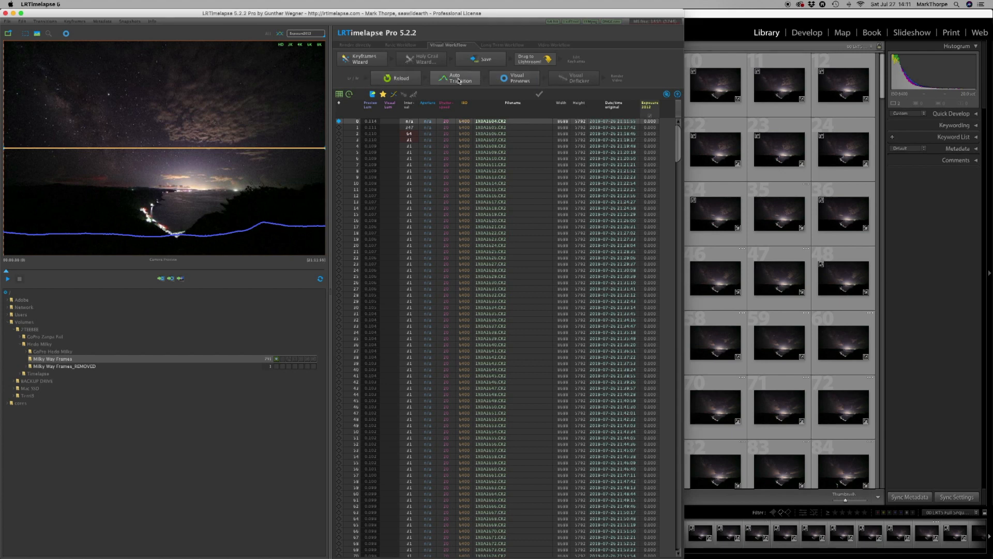
{"action": "left_click", "coordinate": [400, 82]}
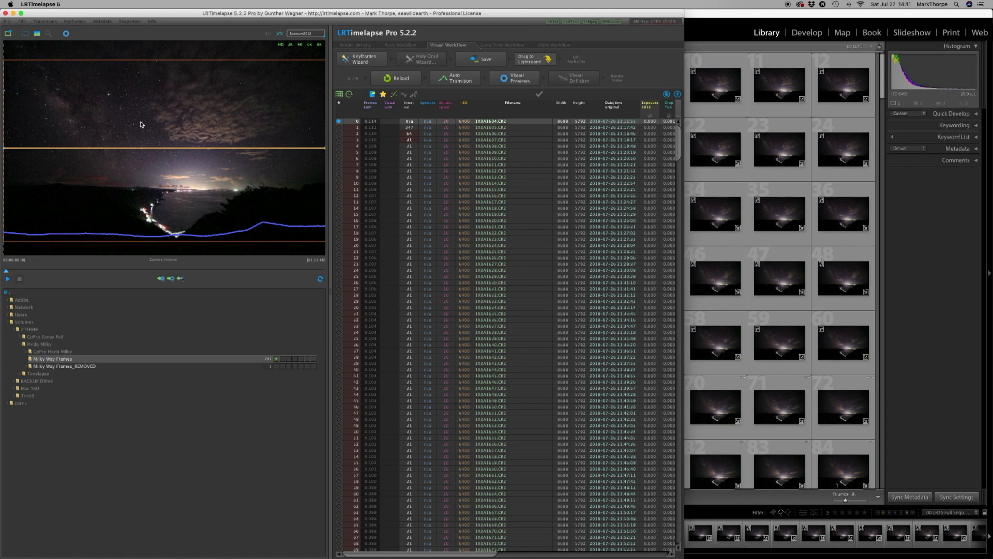
{"action": "left_click", "coordinate": [459, 81]}
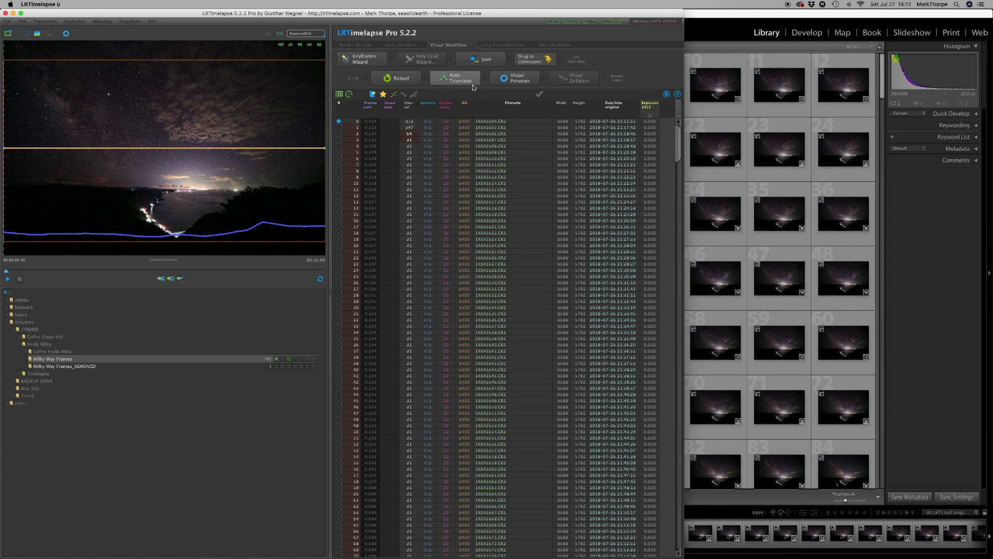
Generate the visual previews for the sequence, play the time-lapse and return the playhead to the first frame.
{"action": "left_click", "coordinate": [525, 80]}
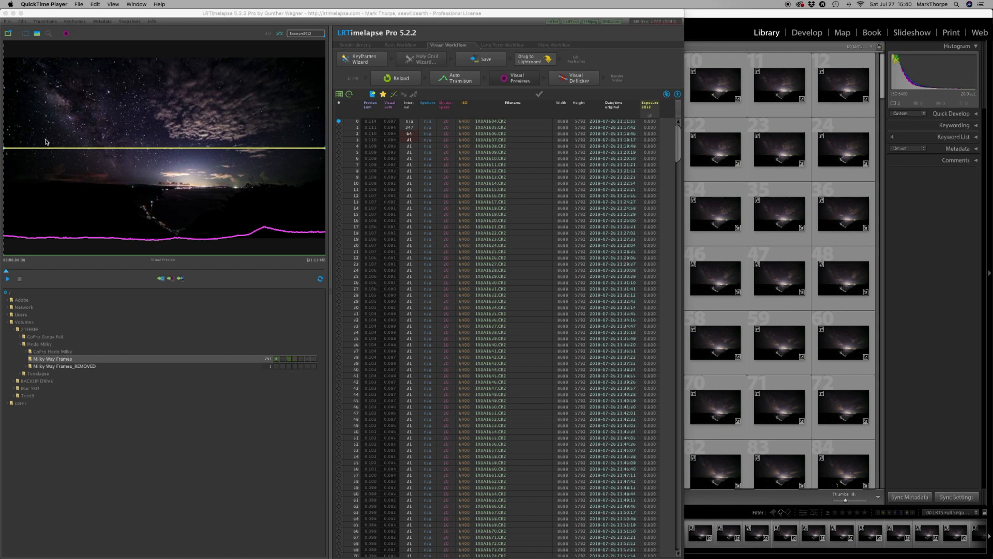
{"action": "left_click", "coordinate": [8, 279]}
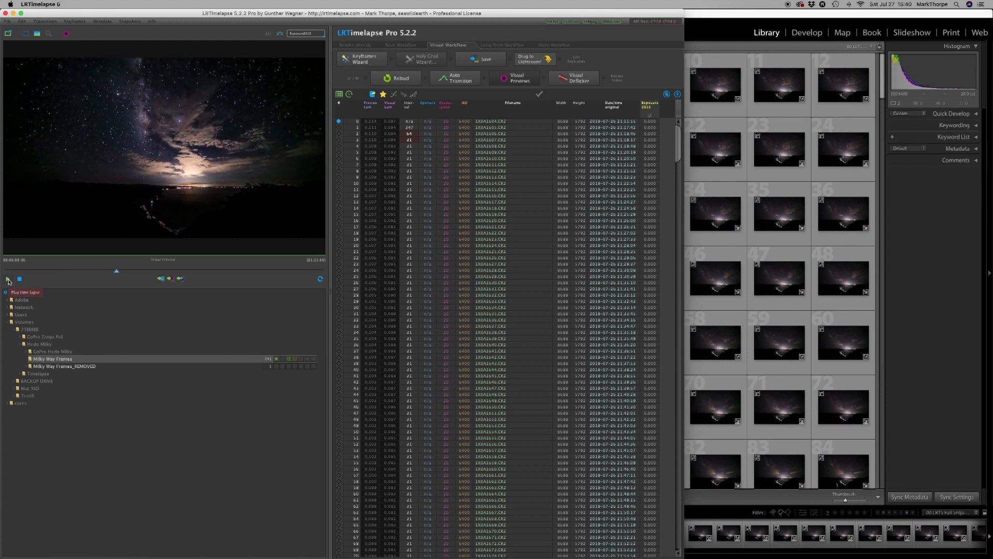
{"action": "left_click", "coordinate": [9, 280]}
{"action": "left_click", "coordinate": [122, 271]}
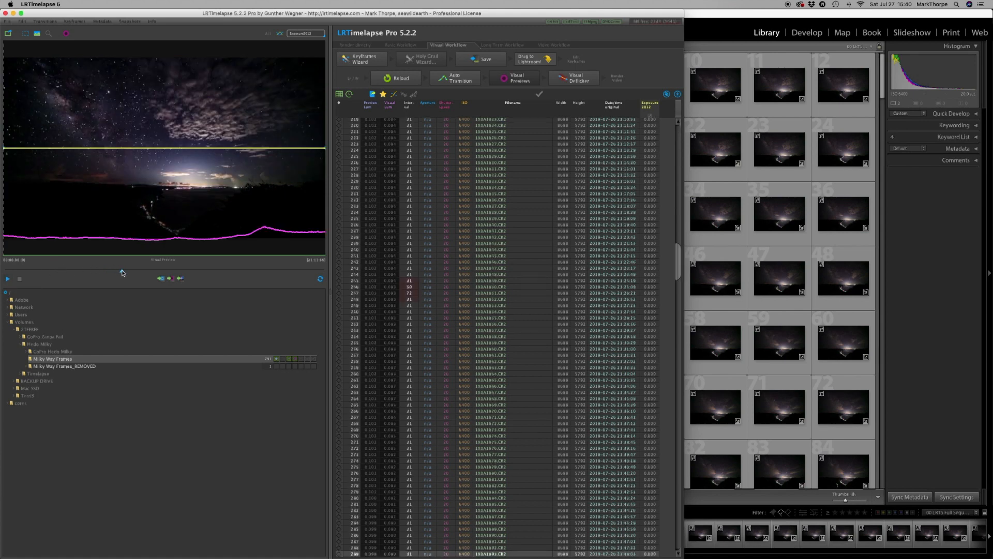
{"action": "left_click_drag", "start_coordinate": [122, 271], "coordinate": [6, 271]}
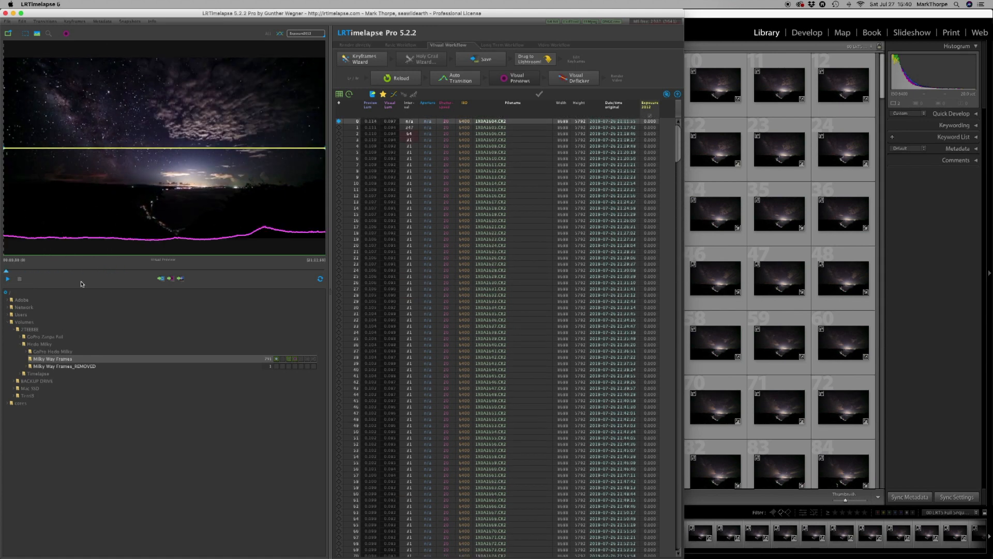
Apply Visual Deflicker to the sequence with Smoothing at about 35 and Default accuracy.
{"action": "left_click", "coordinate": [578, 81]}
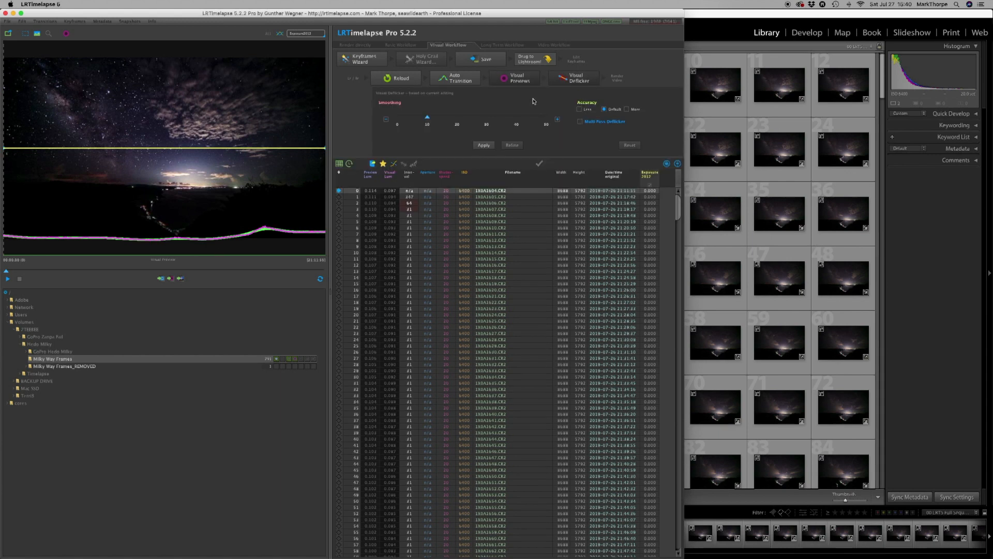
{"action": "left_click_drag", "start_coordinate": [428, 118], "coordinate": [501, 118]}
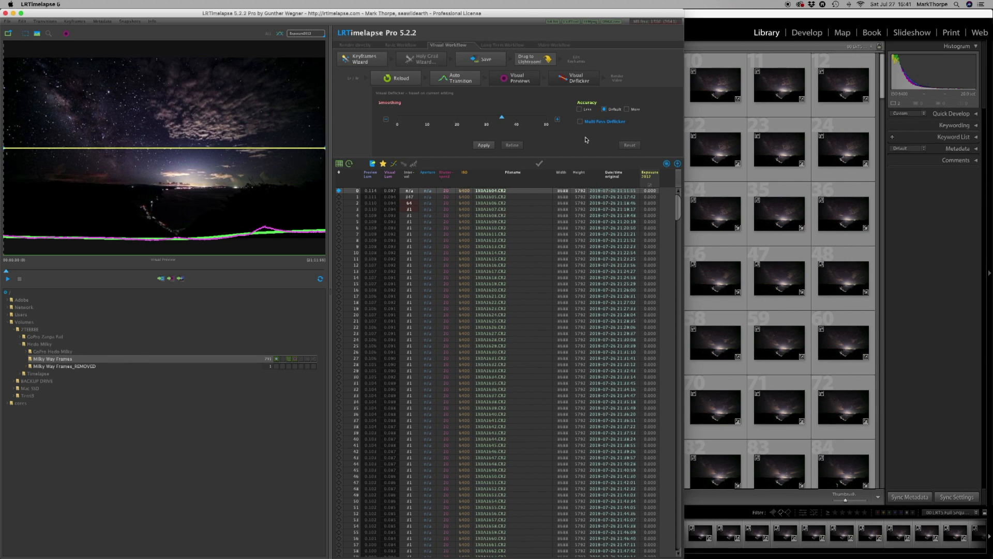
{"action": "left_click", "coordinate": [484, 147]}
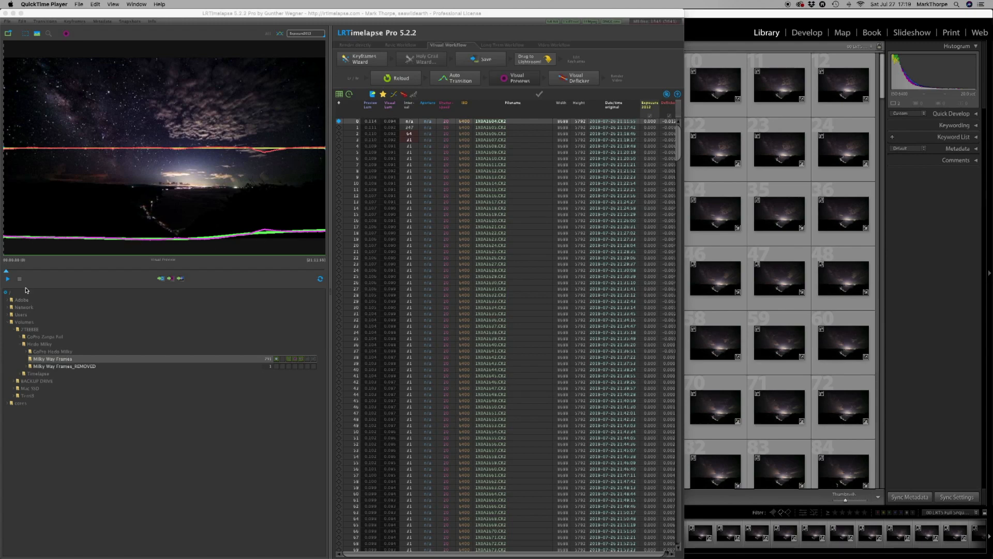
Play back part of the deflickered time-lapse preview, stop it and move the playhead back to the start.
{"action": "left_click", "coordinate": [7, 279]}
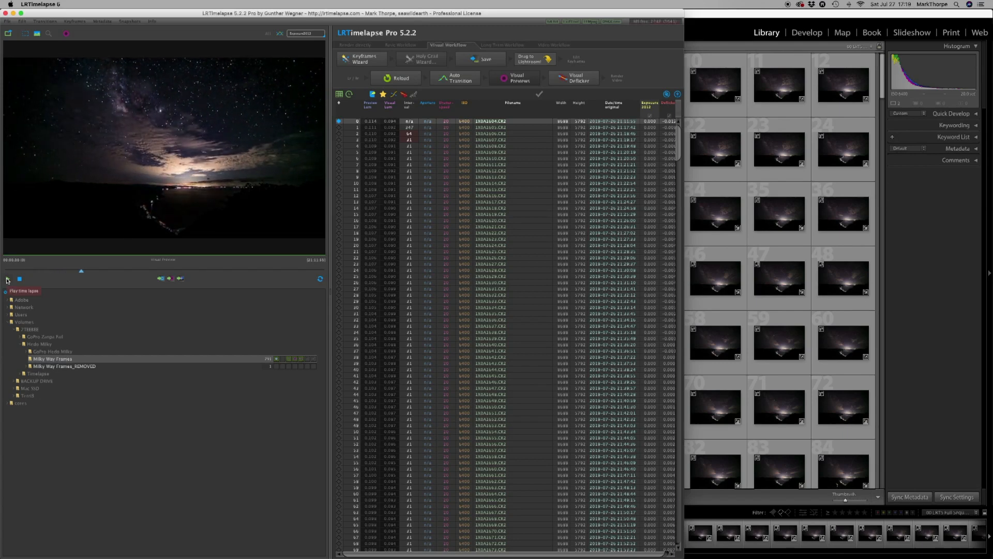
{"action": "left_click", "coordinate": [8, 280]}
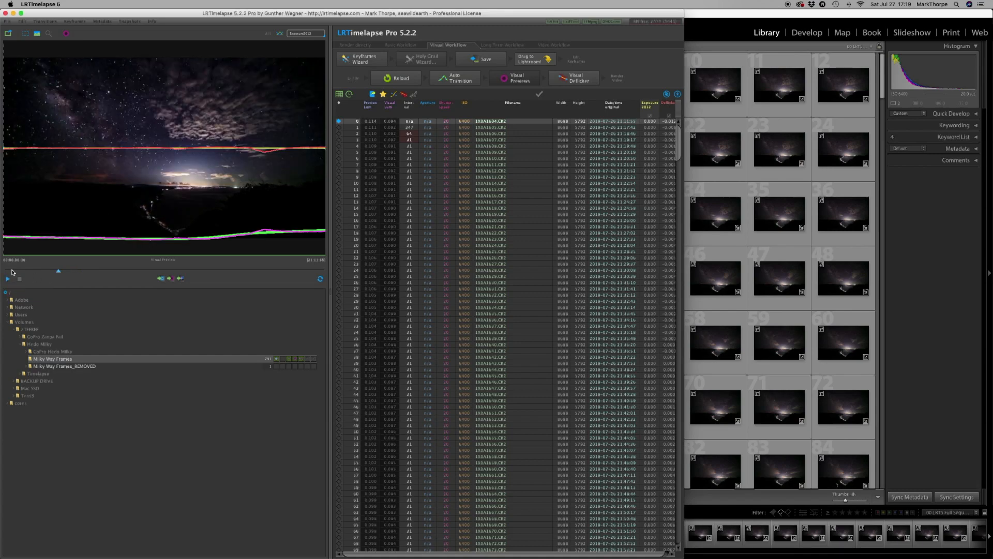
{"action": "mouse_move", "coordinate": [14, 273]}
{"action": "left_mouse_down"}
{"action": "mouse_move", "coordinate": [27, 274]}
{"action": "mouse_move", "coordinate": [12, 276]}
{"action": "left_mouse_up"}
Switch to Lightroom Classic, select all photos of the full sequence and read their metadata from the files.
{"action": "left_click", "coordinate": [695, 14]}
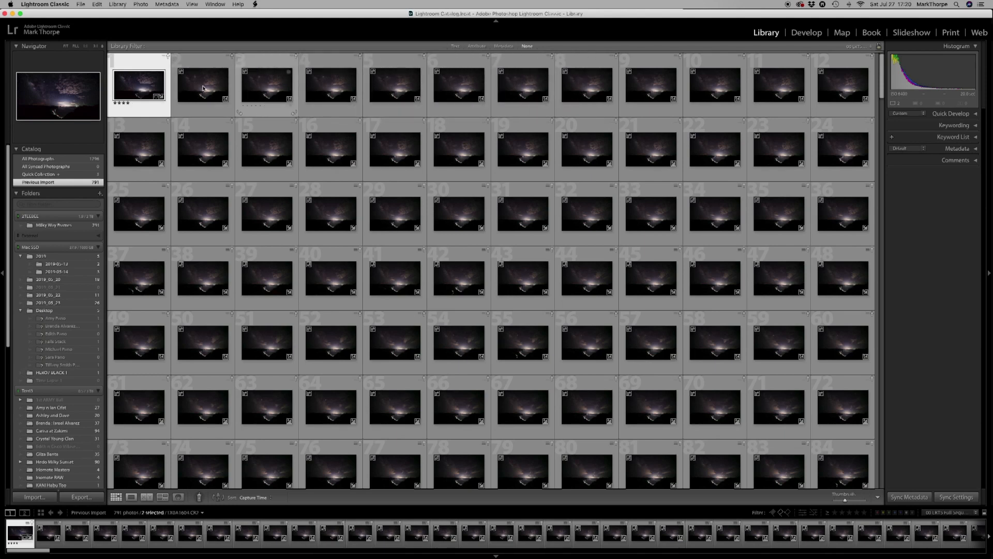
{"action": "left_click", "coordinate": [98, 4]}
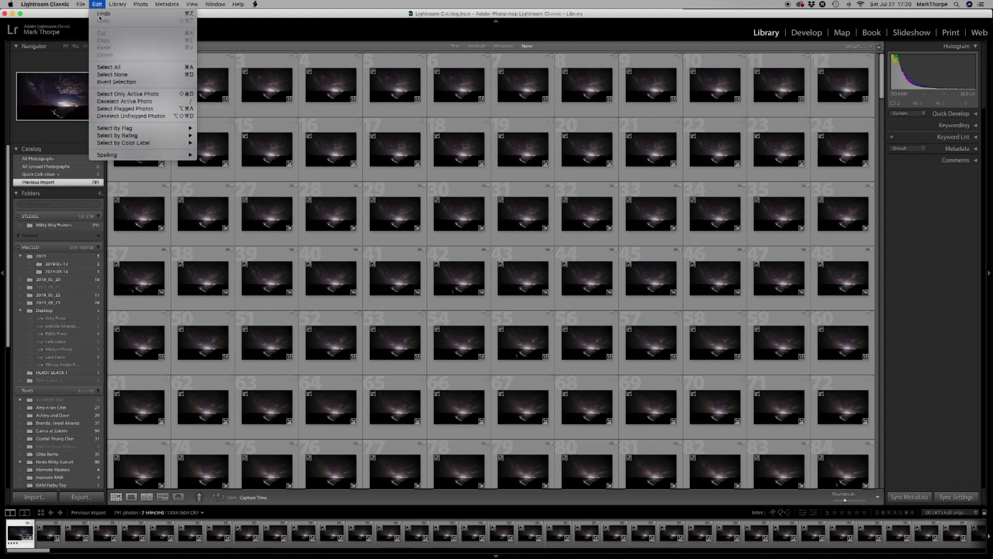
{"action": "left_click", "coordinate": [109, 67]}
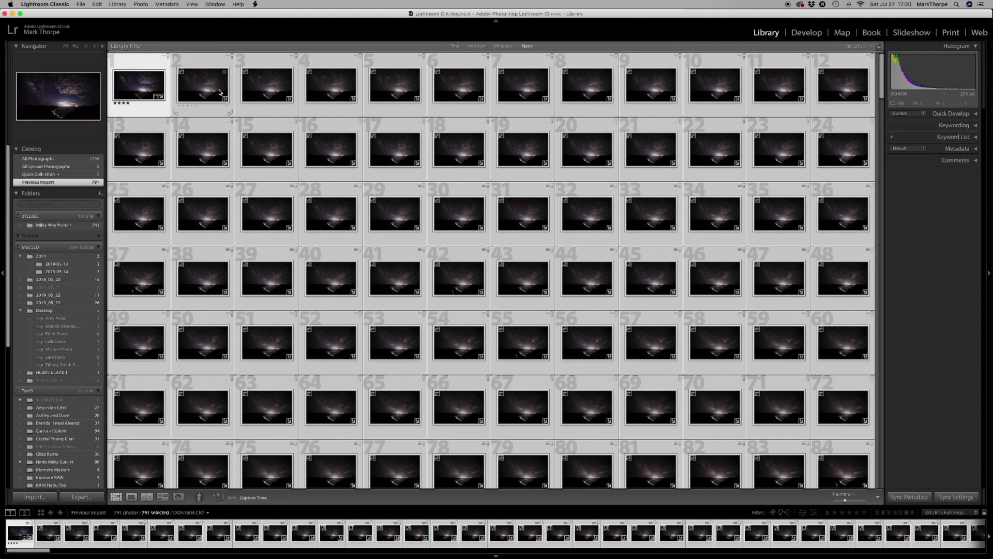
{"action": "left_click", "coordinate": [169, 4]}
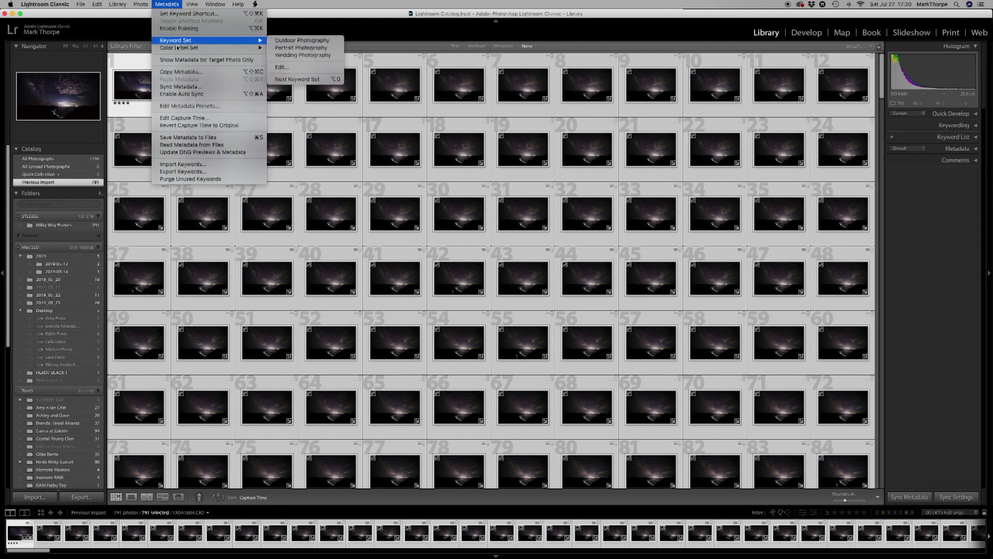
{"action": "left_click", "coordinate": [173, 146]}
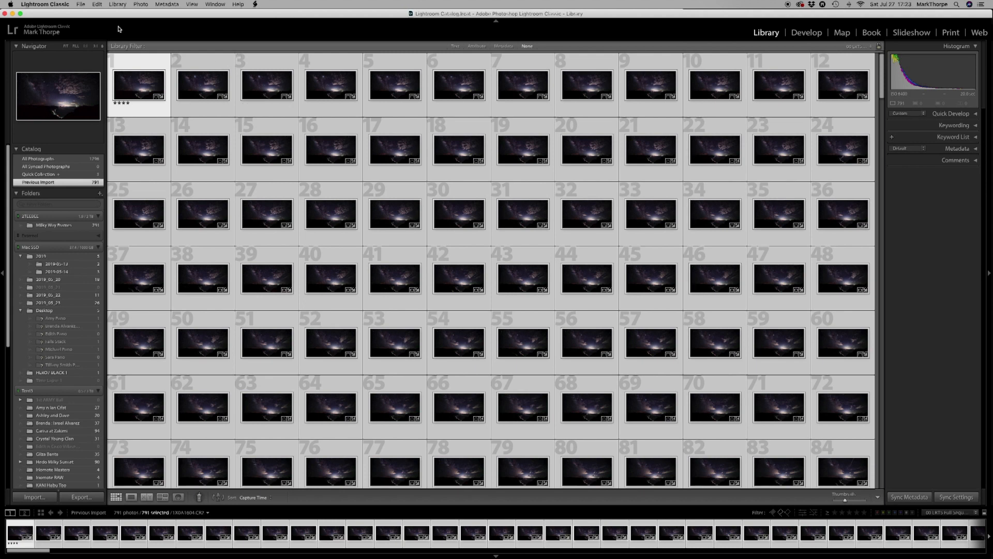
Show the selected sequence in its Milky Way Frames folder in the Library.
{"action": "left_click", "coordinate": [141, 4]}
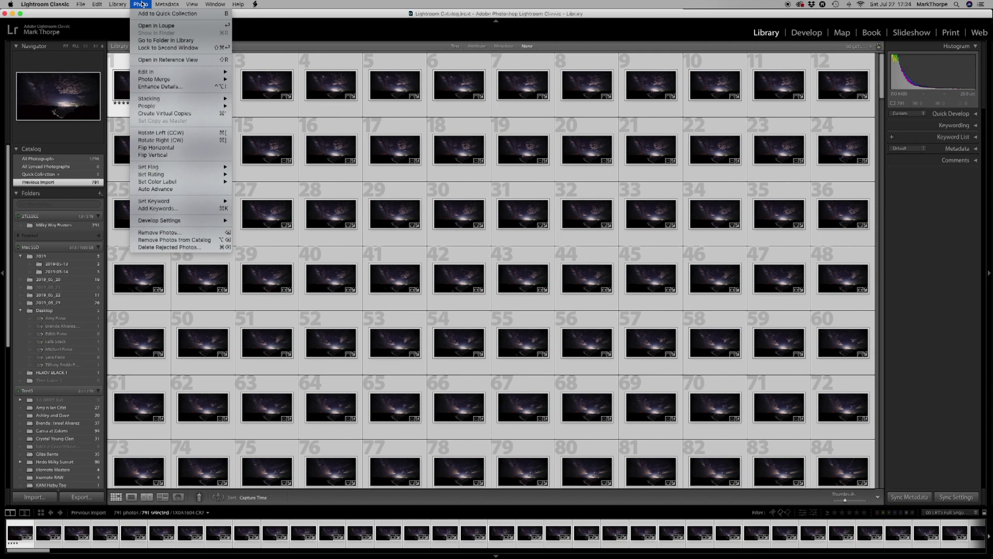
{"action": "left_click", "coordinate": [143, 42]}
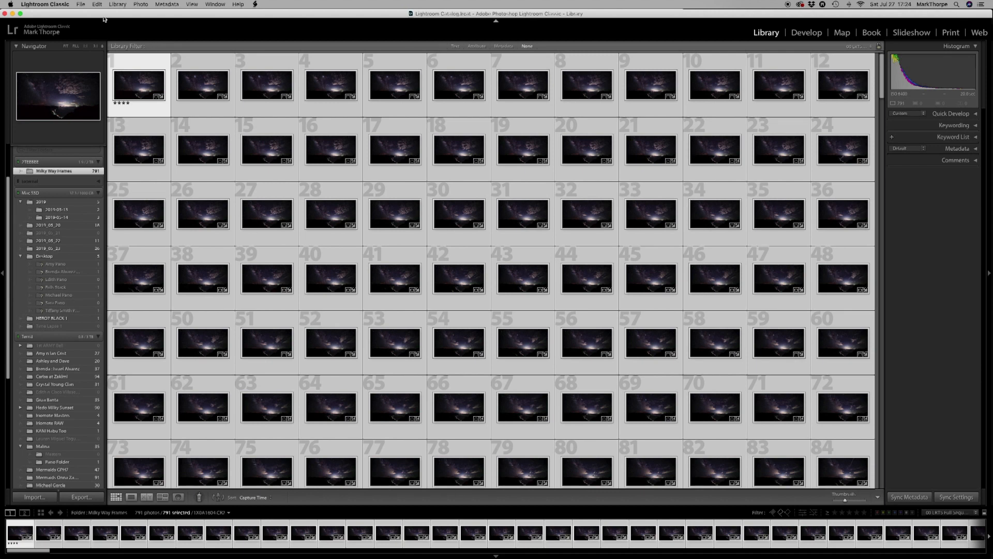
Start an export of the selected sequence with the LRTimelapse preset LRT Pro (TIFF, 16bit).
{"action": "left_click", "coordinate": [80, 4]}
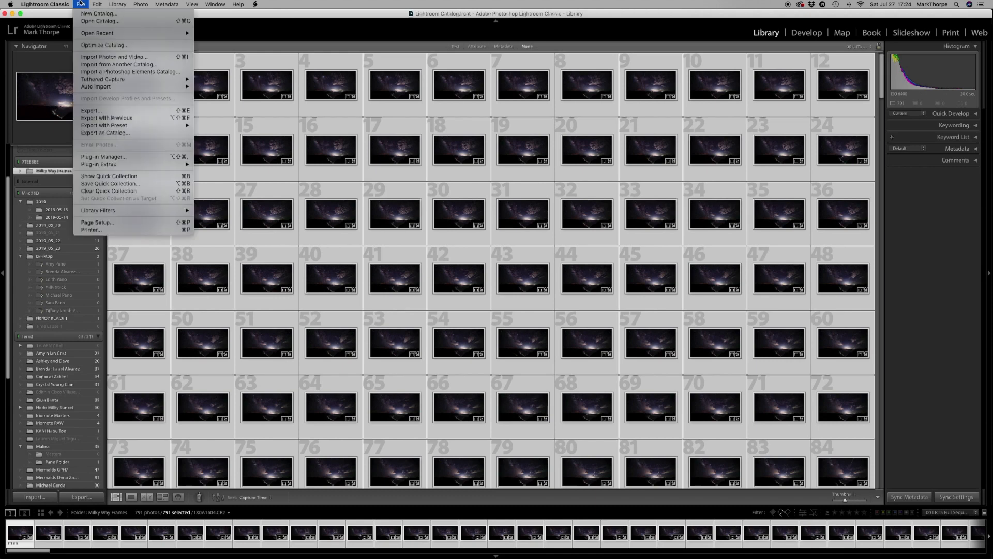
{"action": "left_click", "coordinate": [82, 111]}
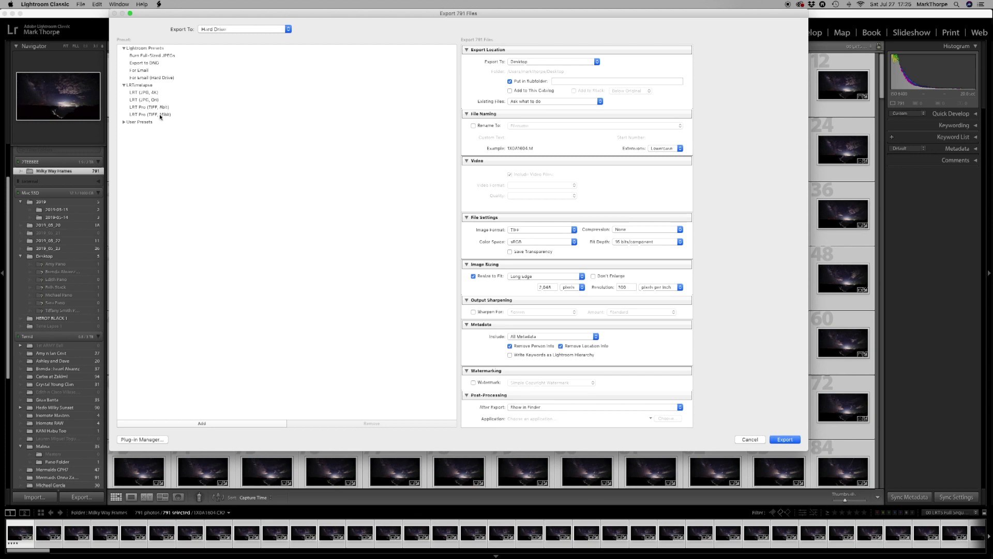
{"action": "left_click", "coordinate": [160, 115]}
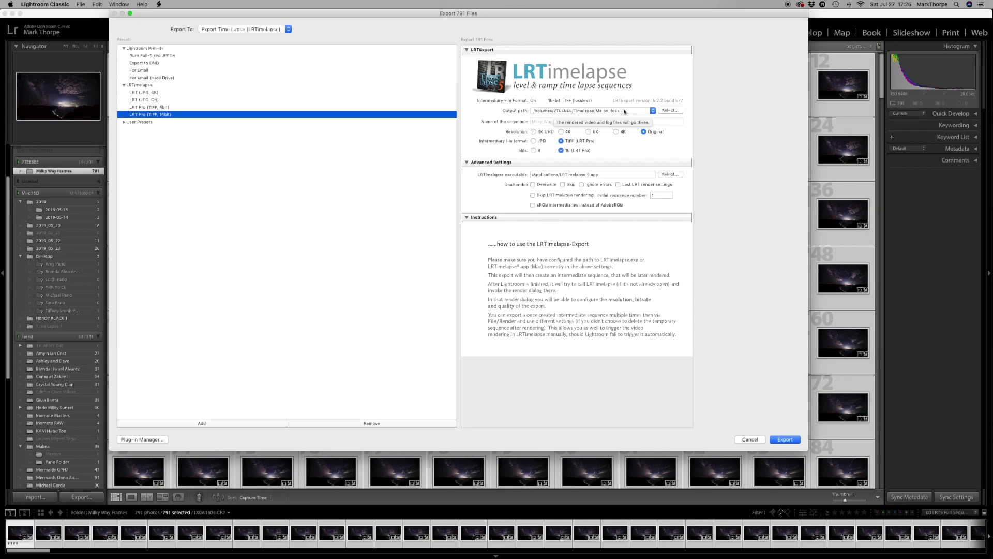
Set the export's output path to a new folder named Hedo Milky Timelapse inside the Hedo Milky folder.
{"action": "left_click", "coordinate": [670, 111]}
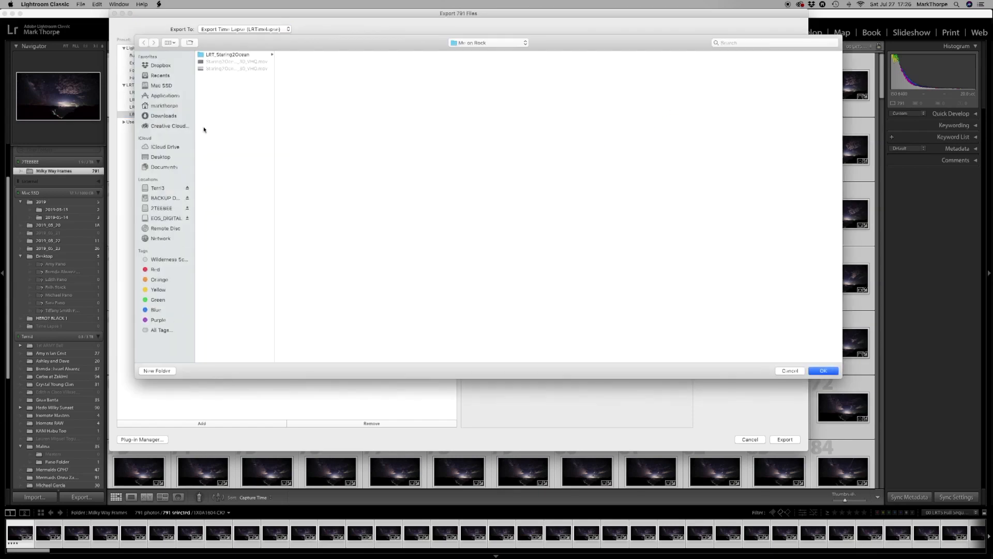
{"action": "left_click", "coordinate": [162, 208]}
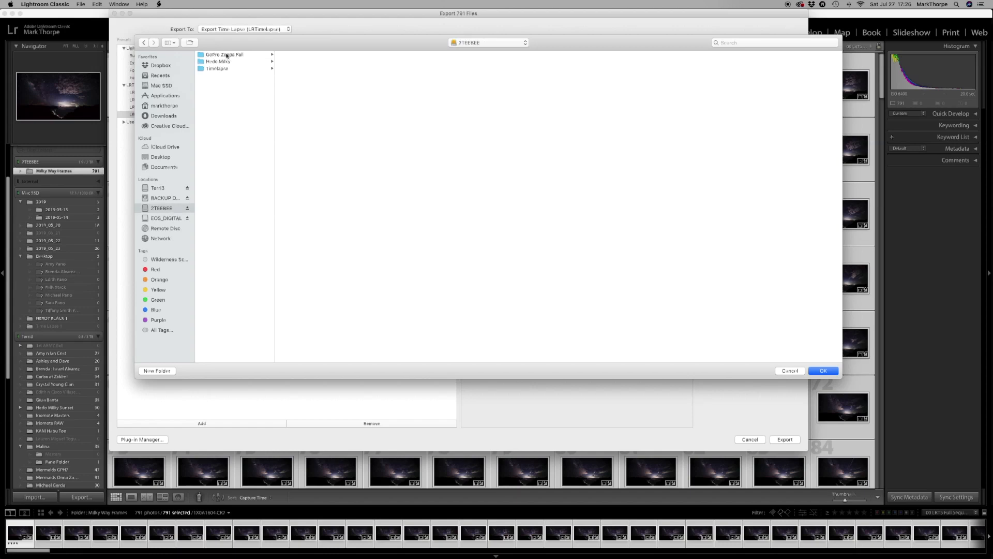
{"action": "left_click", "coordinate": [219, 62]}
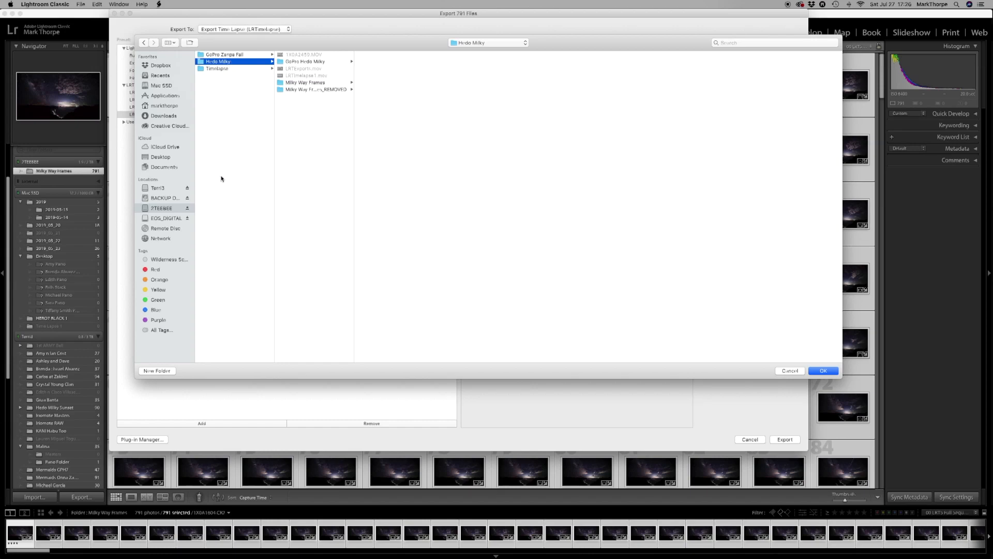
{"action": "left_click", "coordinate": [157, 371]}
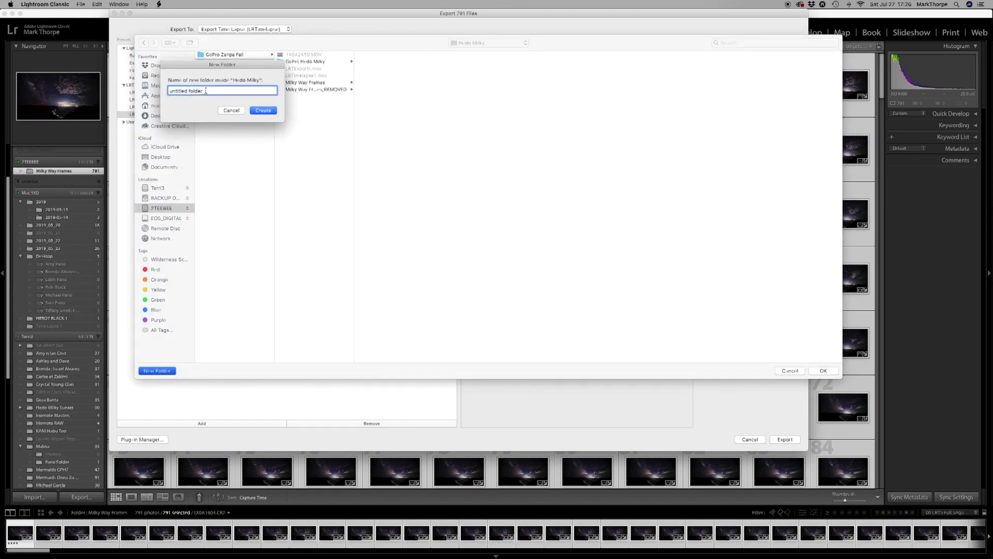
{"action": "type", "text": "Hedo Milky Timelapse"}
{"action": "left_click", "coordinate": [274, 111]}
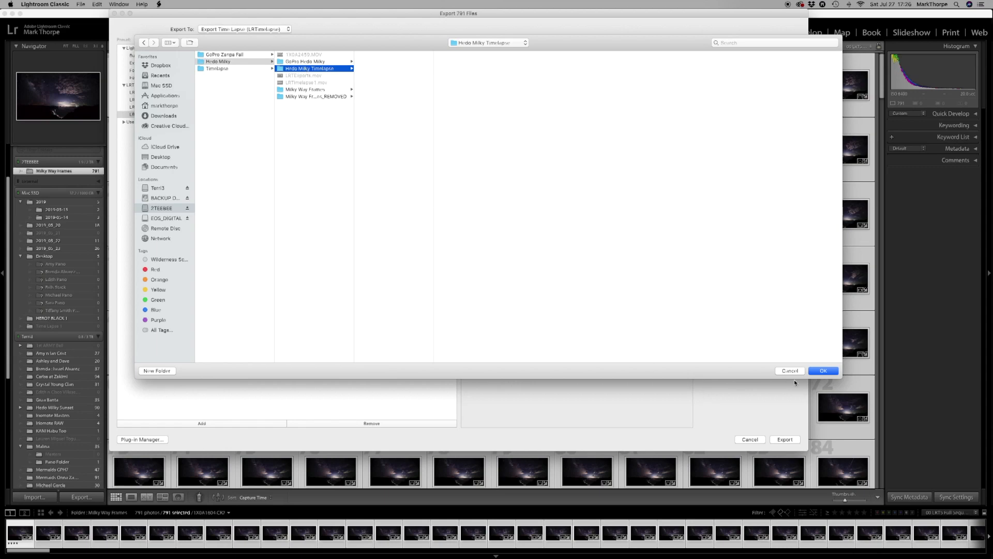
{"action": "left_click", "coordinate": [823, 370]}
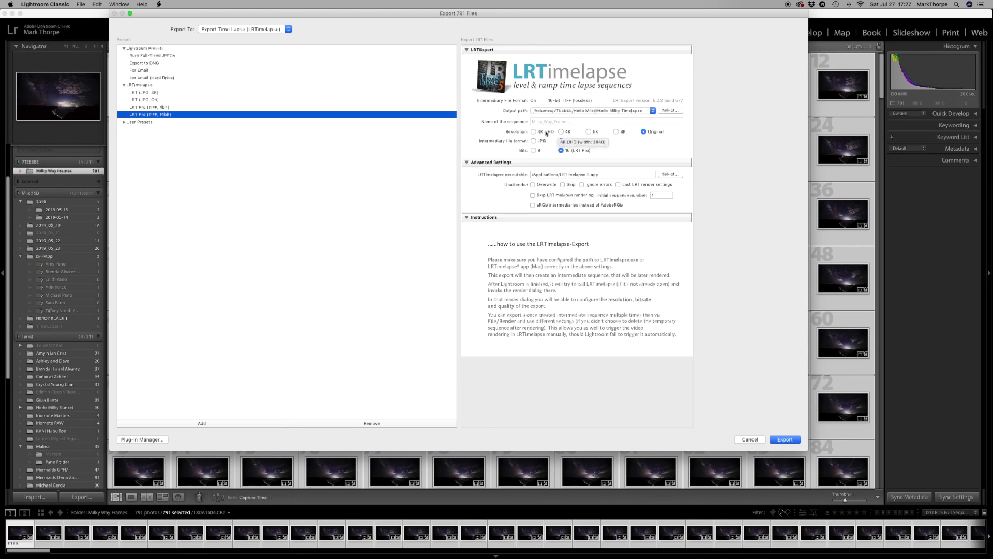
Set the intermediate sequence's resolution to 4K UHD and export it to LRTimelapse.
{"action": "left_click", "coordinate": [534, 131]}
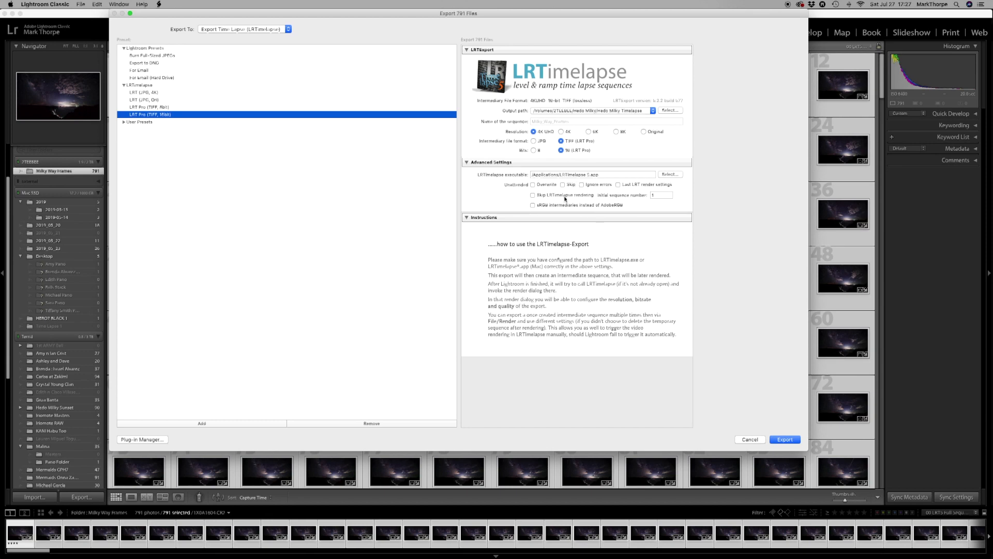
{"action": "left_click", "coordinate": [785, 439]}
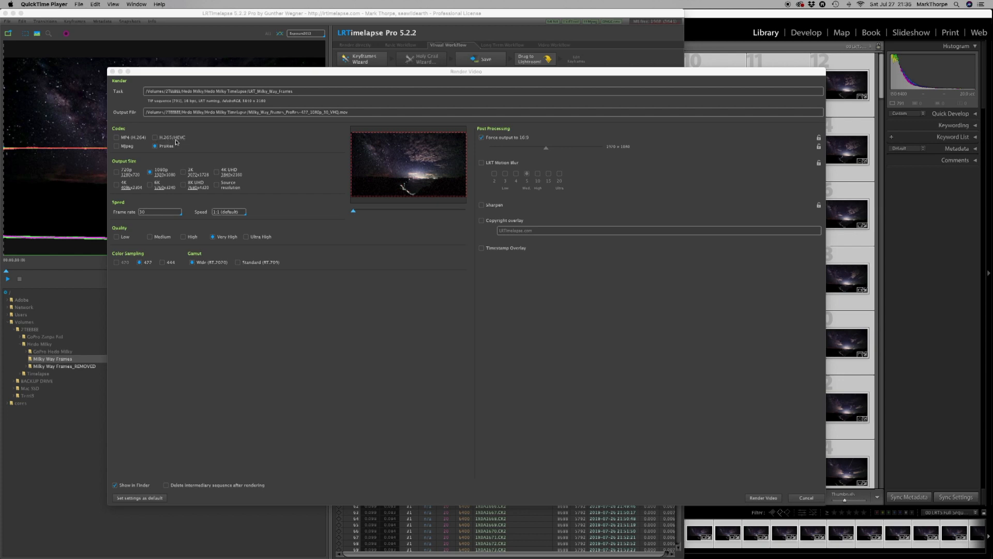
Configure the video render with the H.265/HEVC codec, 4K UHD output size, Ultra High quality and 444 color sampling.
{"action": "left_click", "coordinate": [155, 138]}
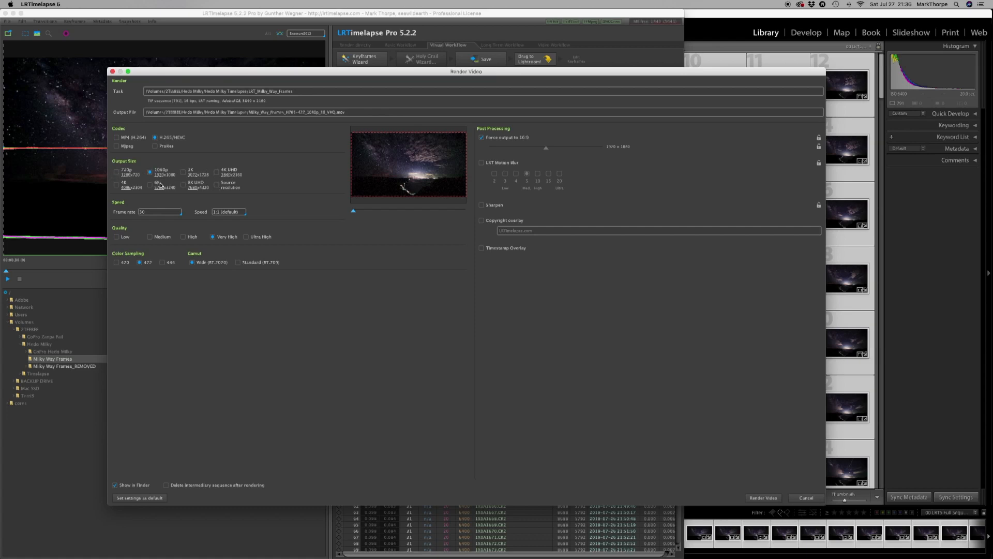
{"action": "left_click", "coordinate": [216, 173]}
{"action": "left_click", "coordinate": [243, 214]}
{"action": "left_click", "coordinate": [244, 214]}
{"action": "left_click", "coordinate": [162, 263]}
Leave the copyright and timestamp overlays off and render the video.
{"action": "left_click", "coordinate": [540, 230]}
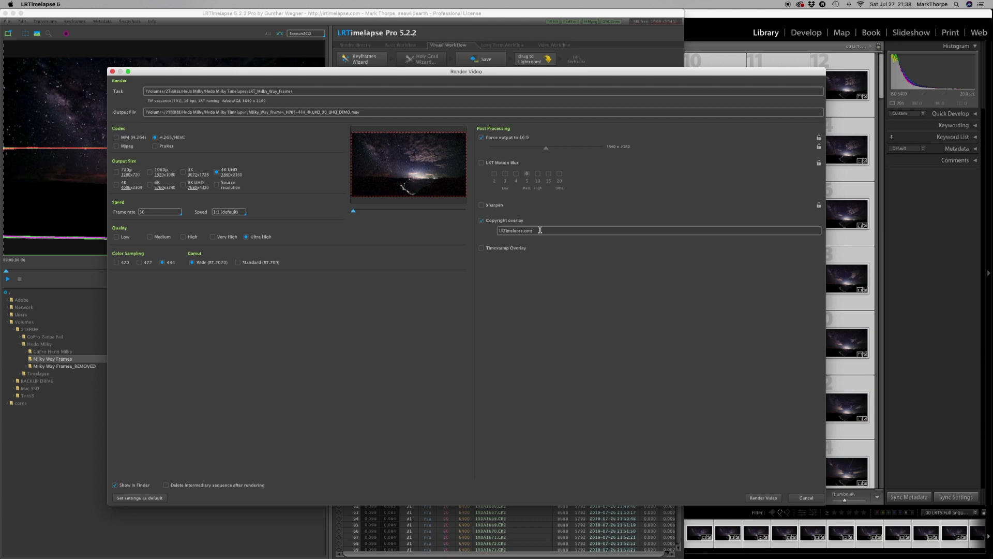
{"action": "left_click", "coordinate": [482, 221]}
{"action": "left_click", "coordinate": [482, 249]}
{"action": "left_click", "coordinate": [482, 249]}
{"action": "left_click", "coordinate": [770, 497]}
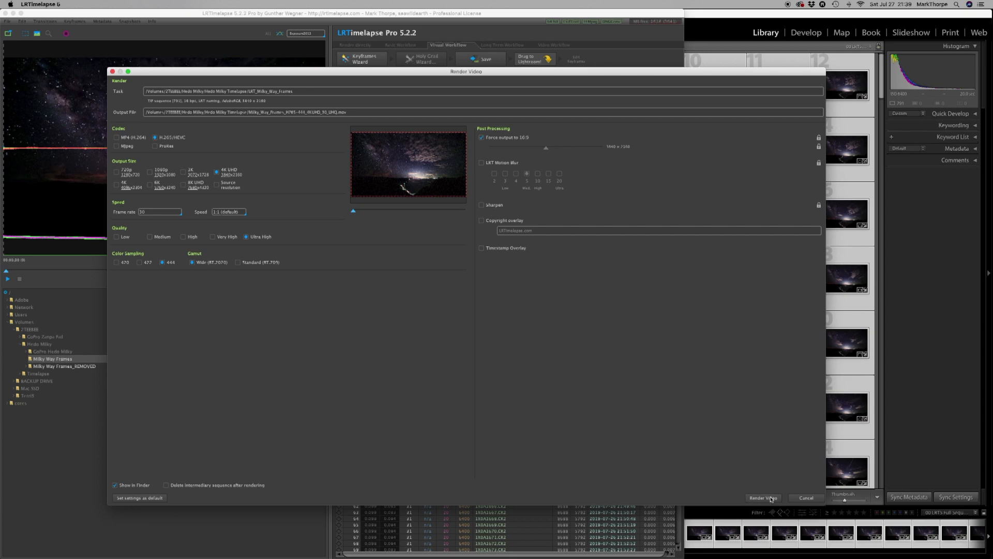